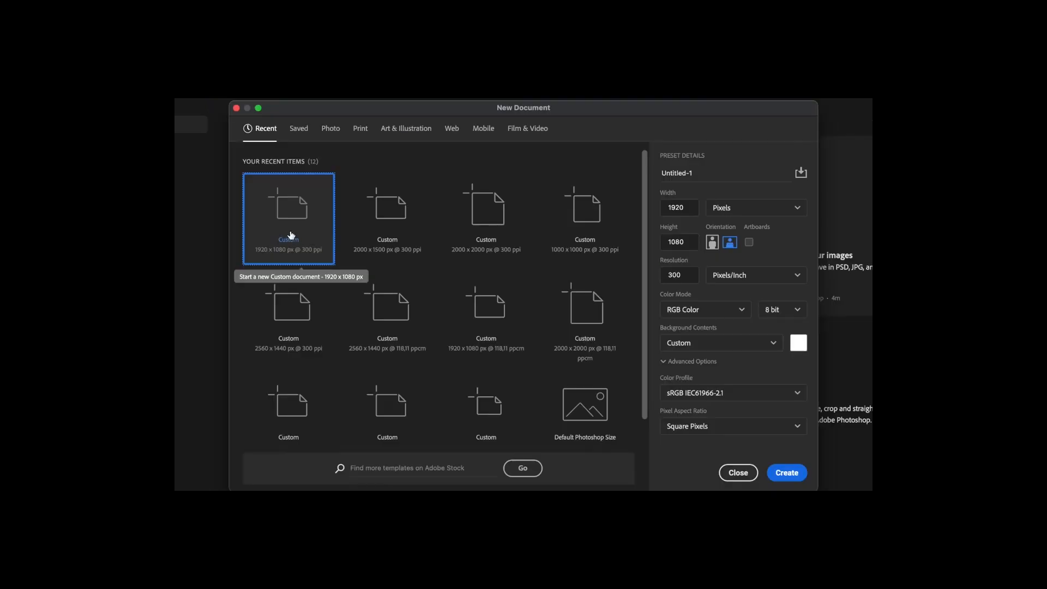
- Create a new document named "Insta picture" that is 1080 pixels wide and 1350 pixels high
click(714, 175)
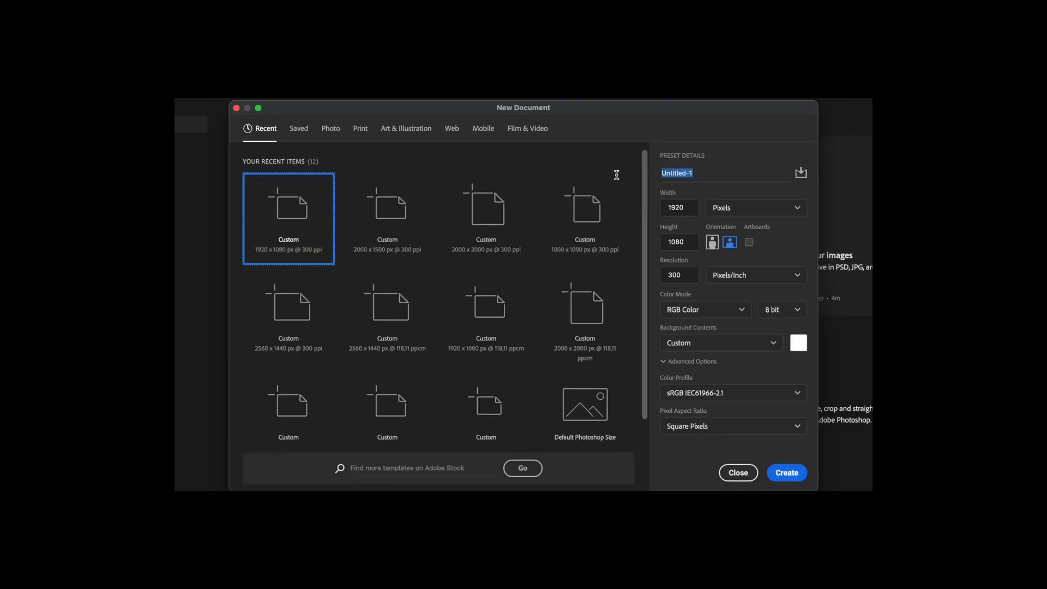
key(Tab)
click(691, 244)
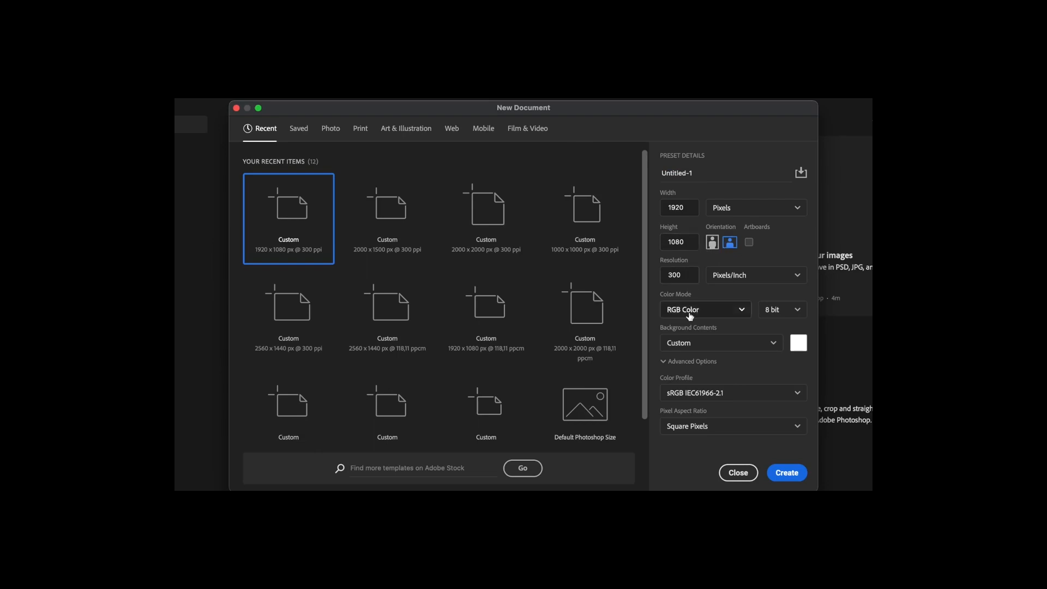
double_click(678, 207)
text(1080)
double_click(684, 242)
text(1350)
drag(706, 173, 640, 176)
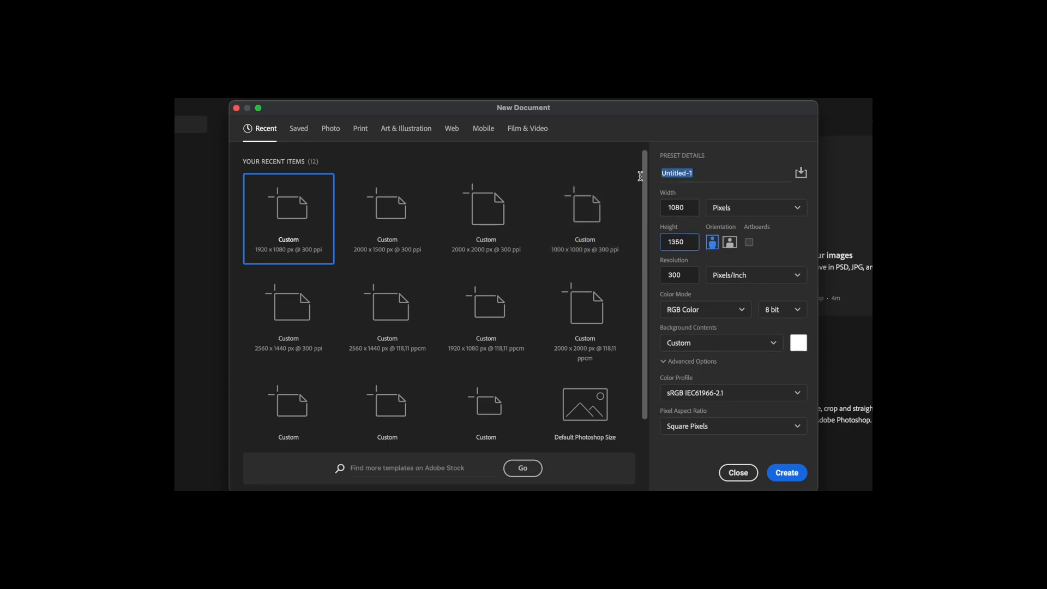
text(Insta picture)
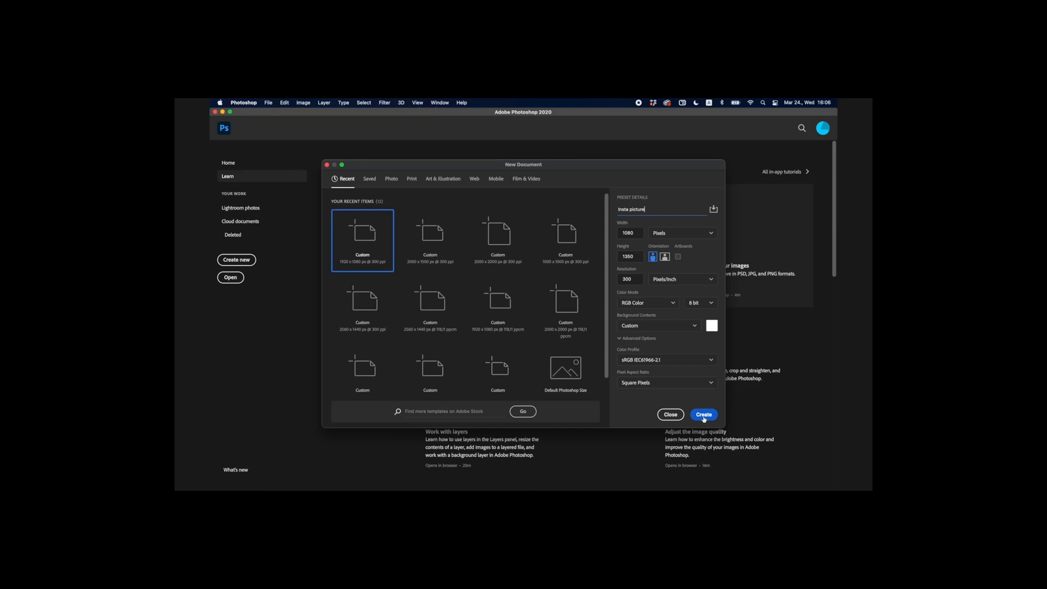
click(703, 417)
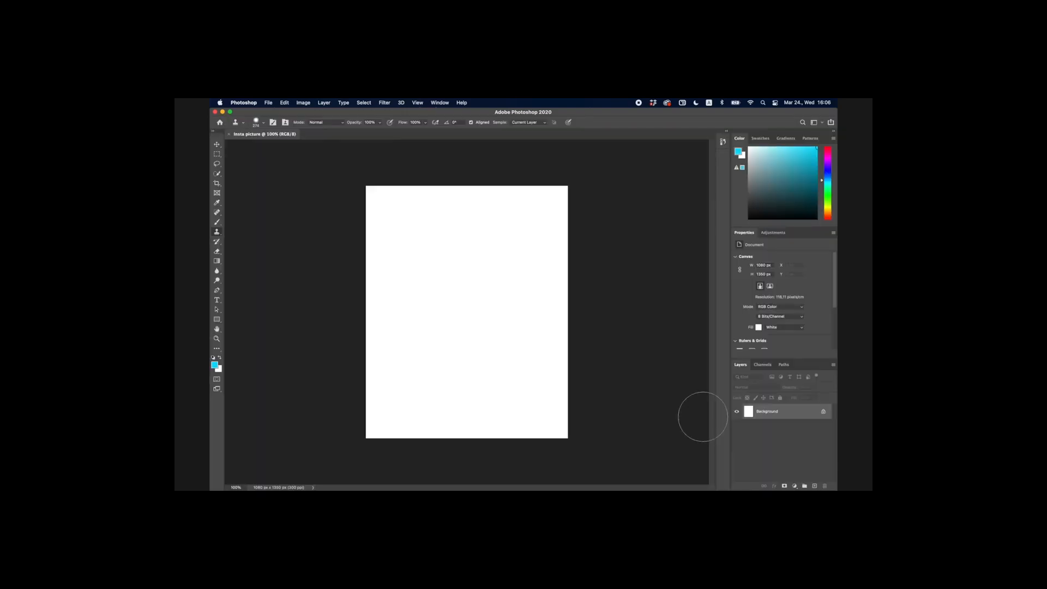
- Place the photo DSC00984 from the desktop onto the blank canvas with the Move tool active
key(v)
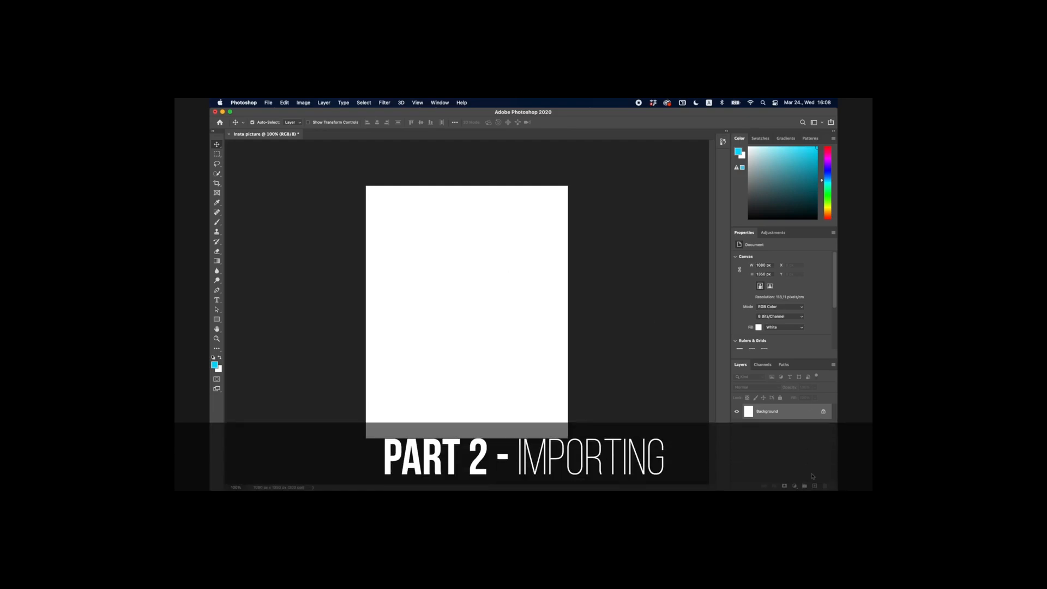
key(F11)
drag(609, 218, 461, 301)
key(F11)
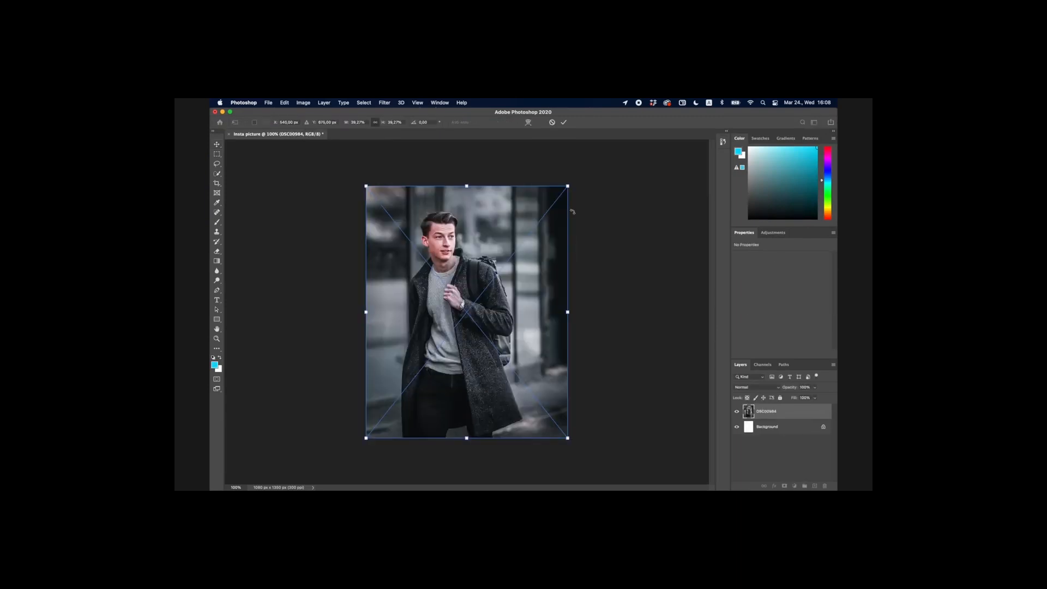
- Try enlarging the placed photo slightly and stretching its width beyond the canvas, and commit the placement
mouse_move(570, 184)
mouse_down()
mouse_move(588, 169)
mouse_move(573, 182)
mouse_up()
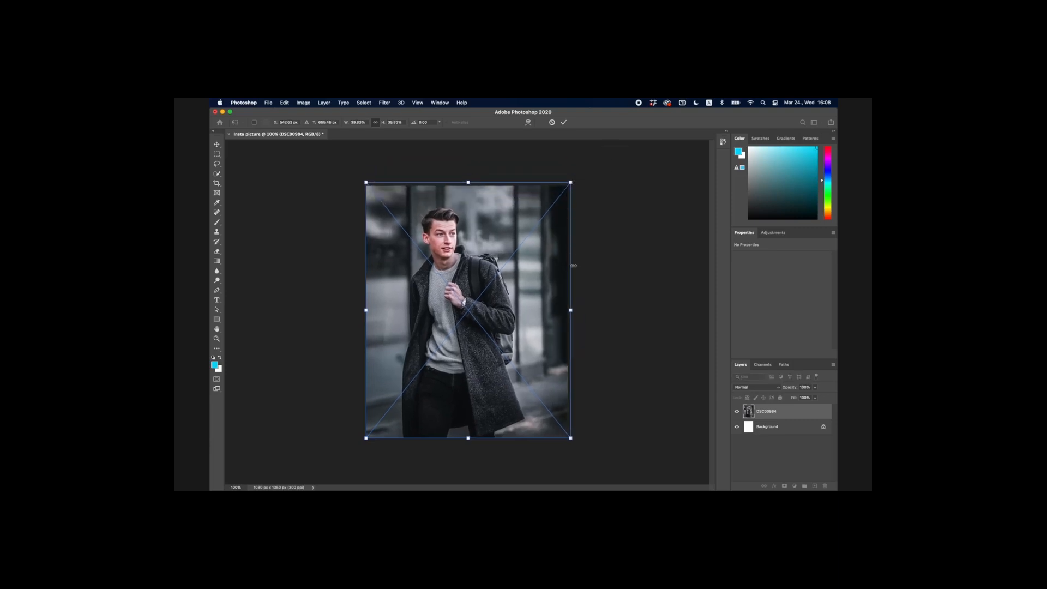
mouse_move(571, 310)
mouse_down()
mouse_move(619, 311)
mouse_move(586, 310)
mouse_up()
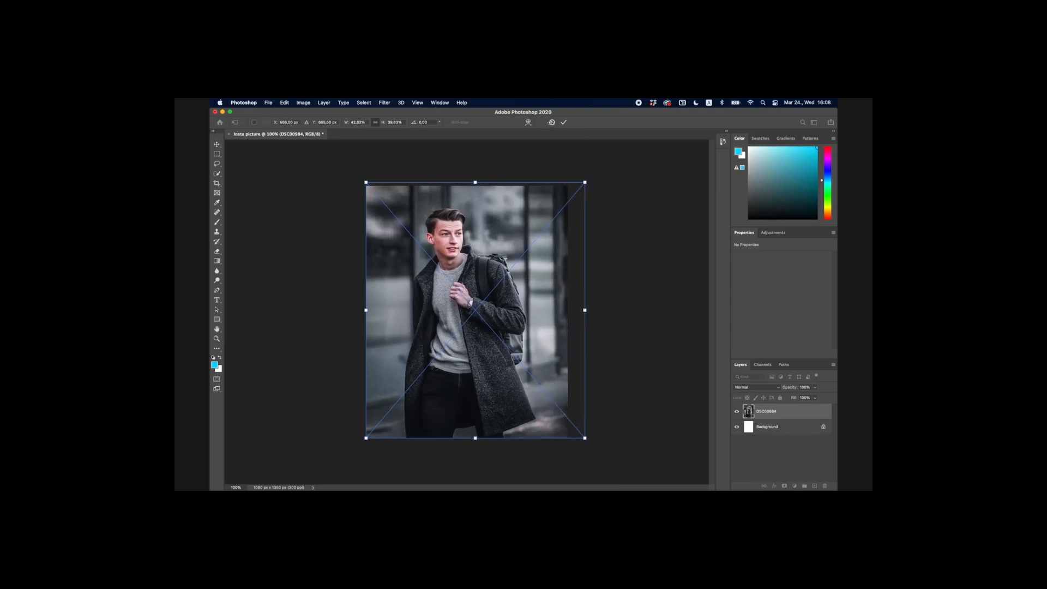
key(Return)
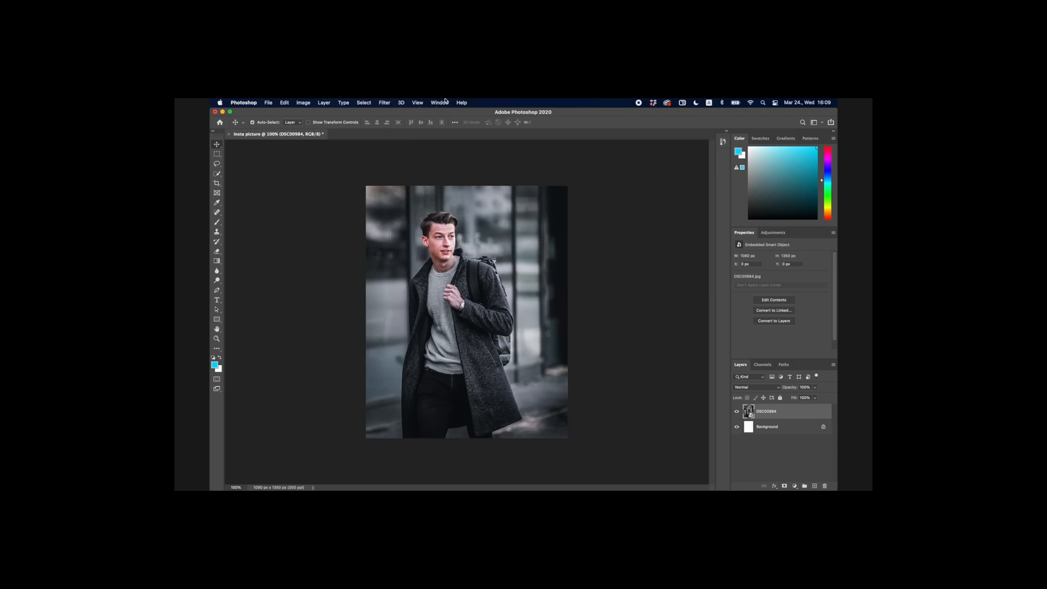
- Review the list of available panels and examine the document's edit history
click(439, 103)
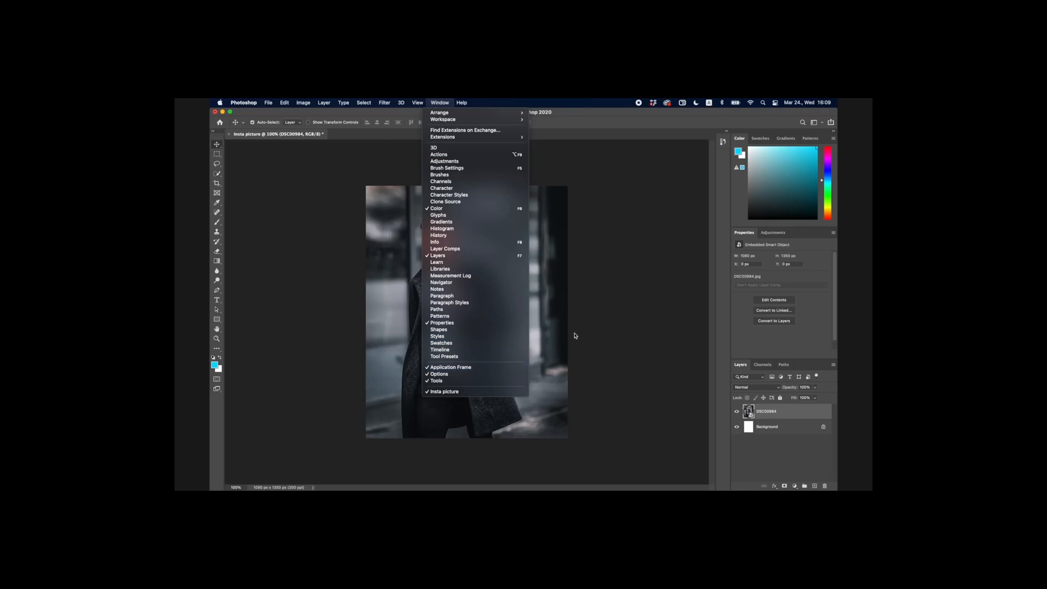
click(591, 330)
click(723, 141)
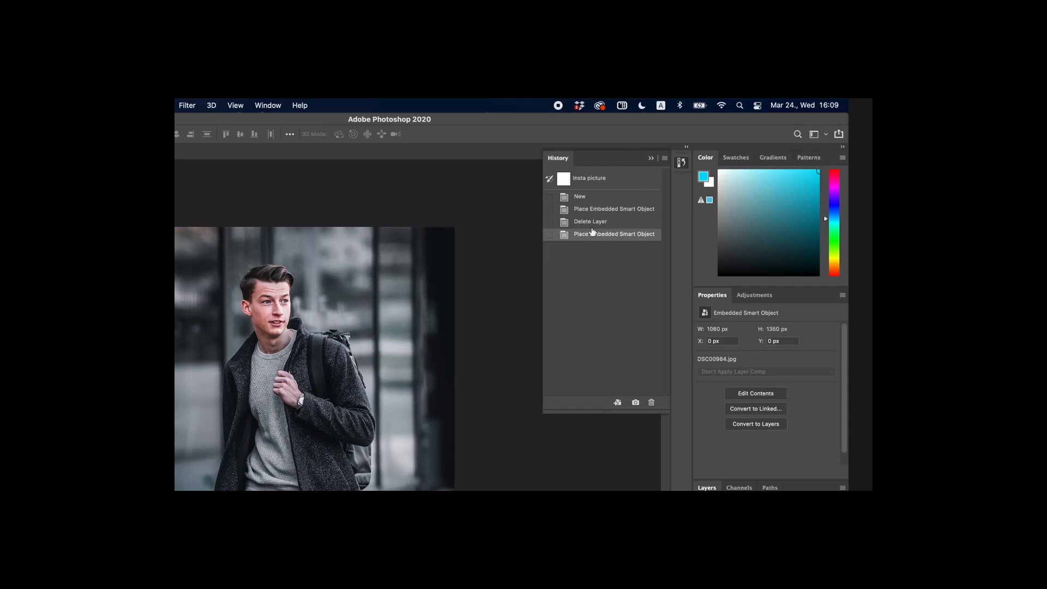
click(682, 162)
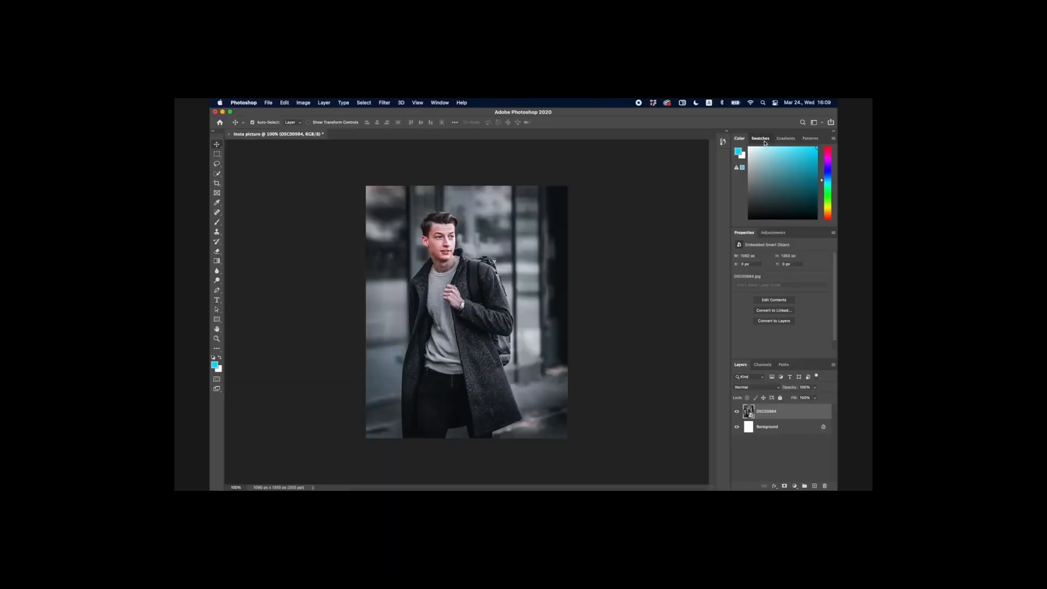
- Look through the swatches, gradients and patterns, return to the color picker and show the available adjustments
click(759, 138)
click(784, 138)
click(801, 140)
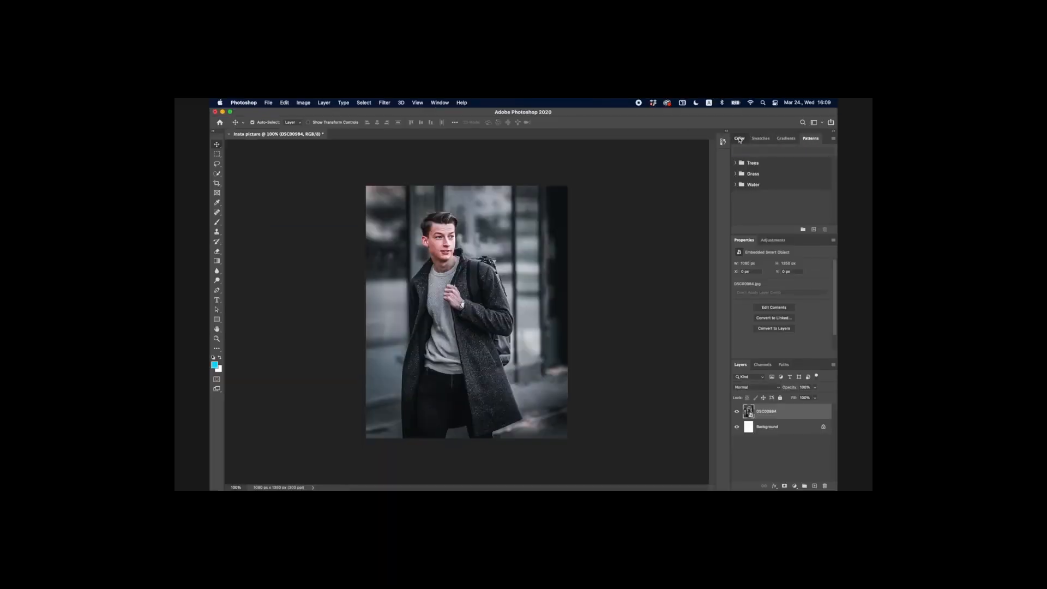
click(740, 138)
click(768, 242)
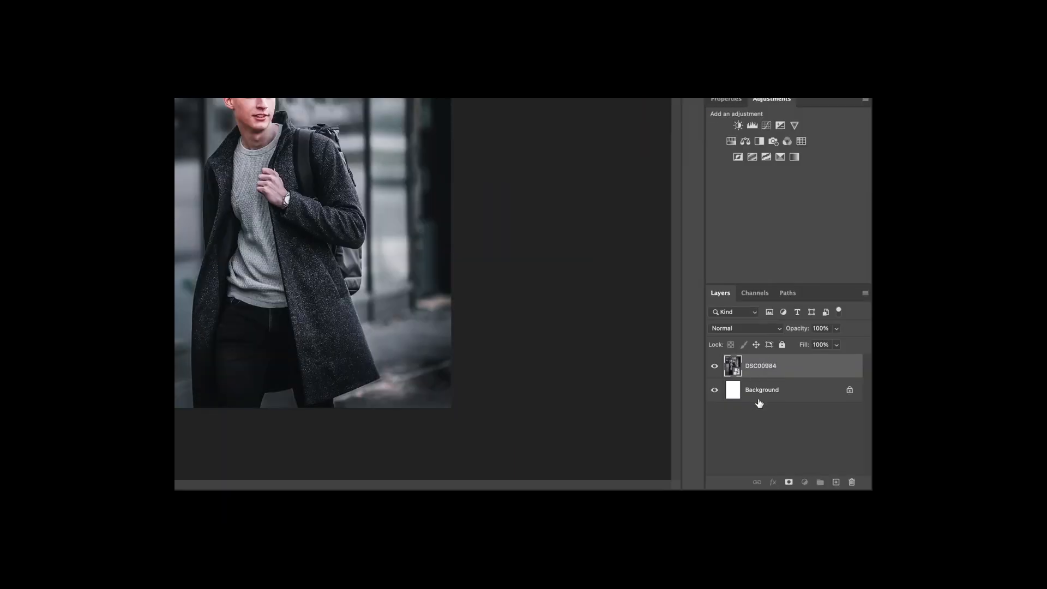
- Select the Background layer and the DSC00984 layer in turn, and try moving the photo on the canvas
click(759, 401)
click(761, 367)
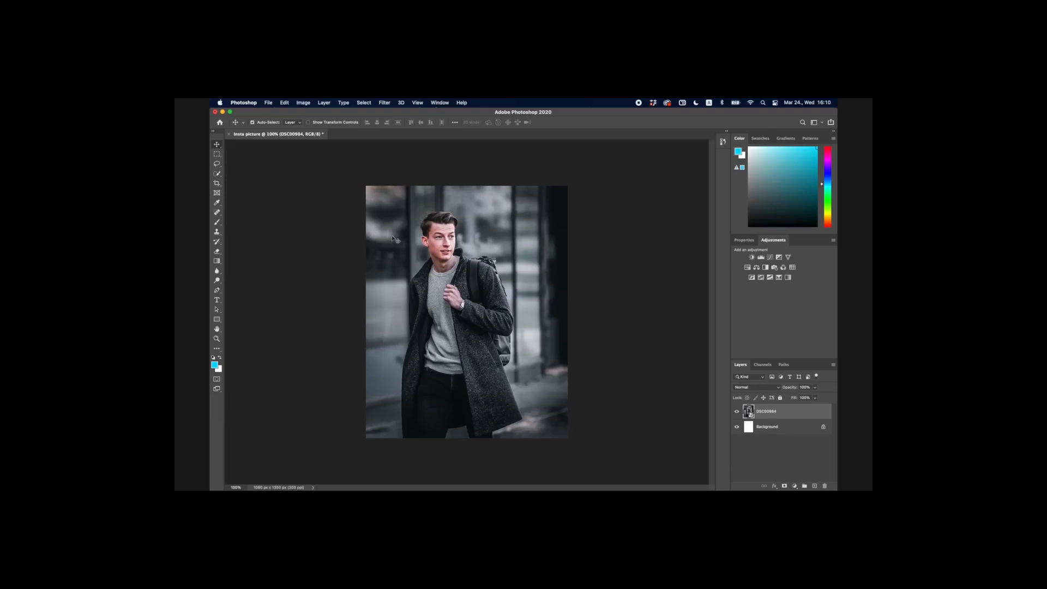
mouse_move(440, 263)
mouse_down()
mouse_move(478, 229)
mouse_move(415, 286)
mouse_move(451, 244)
mouse_move(455, 266)
mouse_up()
- Select a rectangle around the man's head and upper body and copy it onto a new layer
click(217, 154)
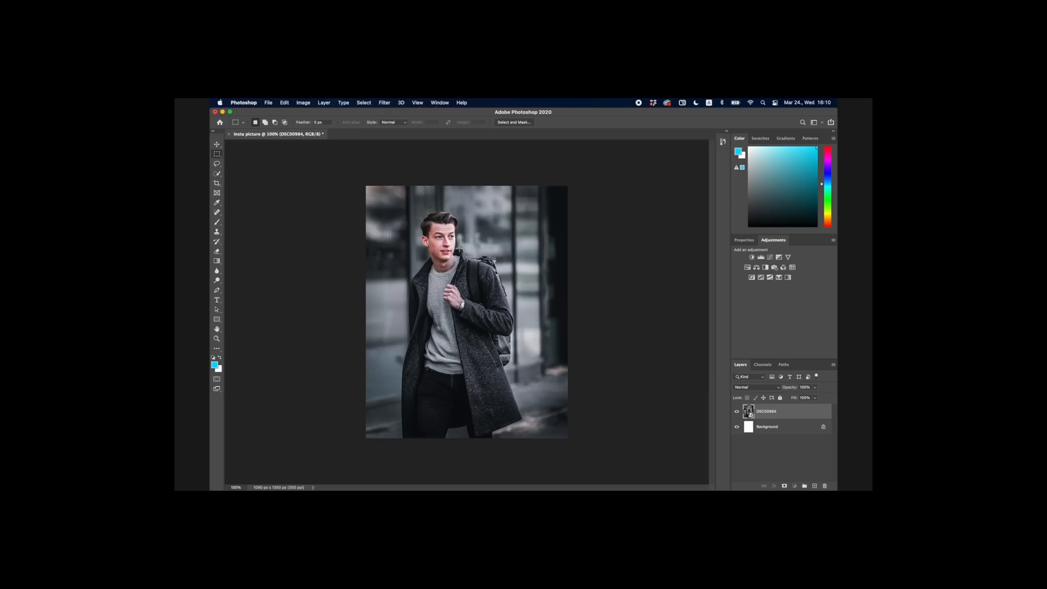
drag(375, 195, 518, 323)
key(super+v)
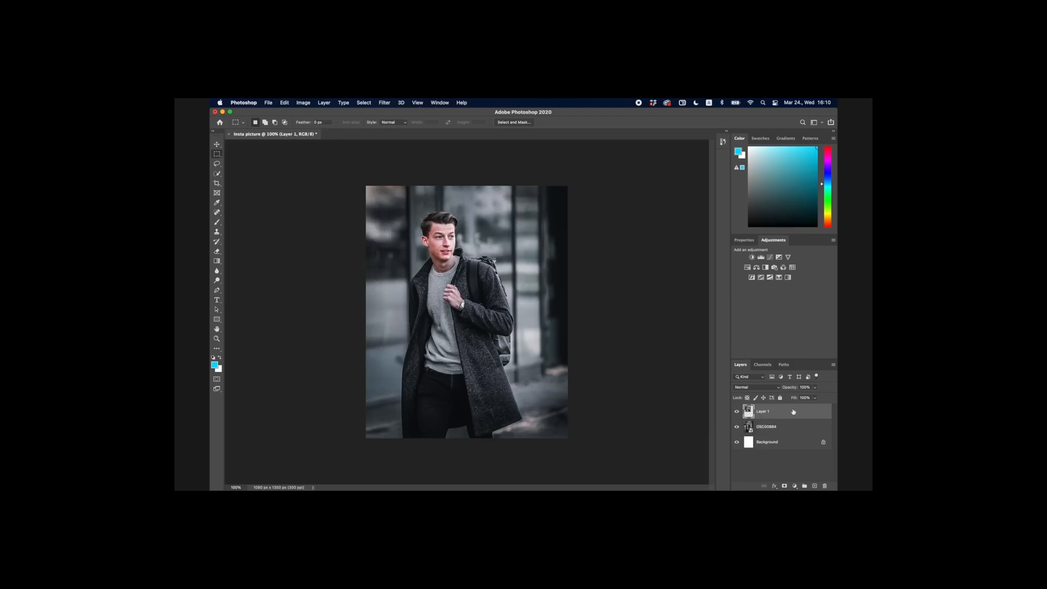
- Hide the DSC00984 photo layer and move the copied rectangular piece down and to the right on the canvas
click(736, 427)
click(217, 145)
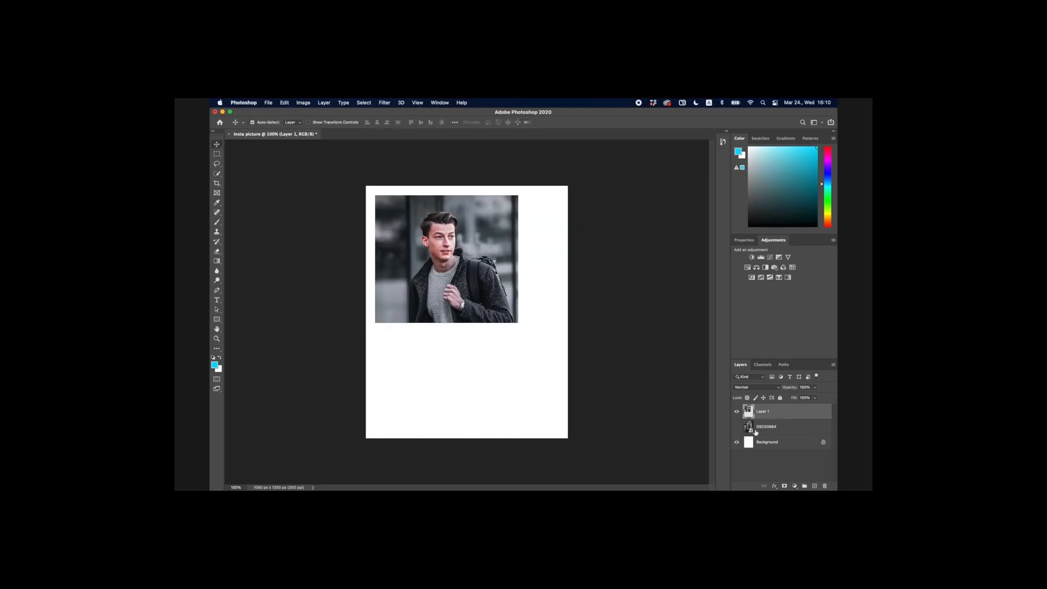
drag(460, 269, 486, 307)
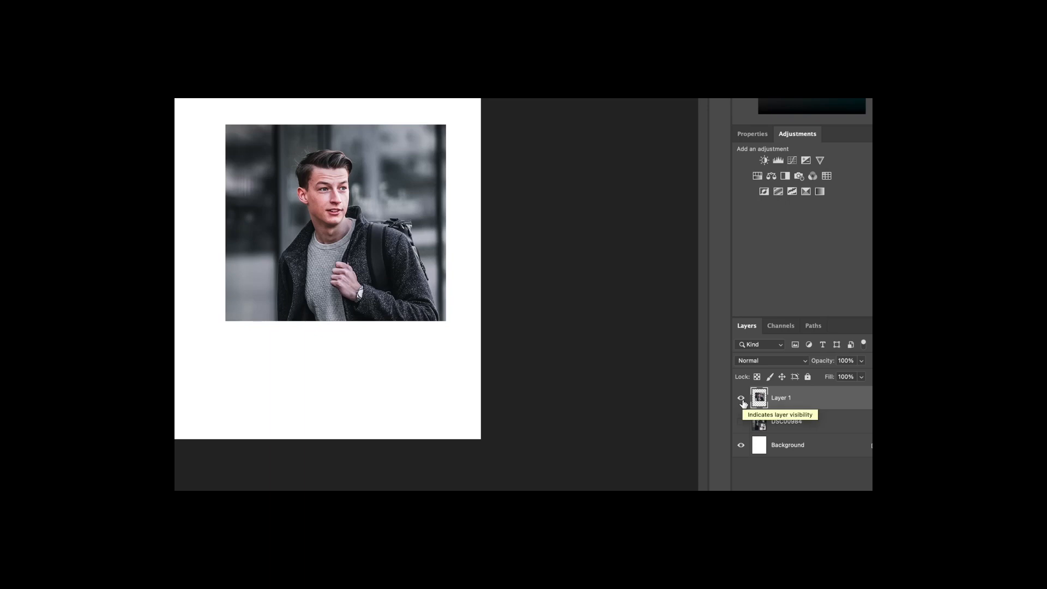
- Switch the copied layer's visibility off and on, and show the DSC00984 photo layer again
click(741, 400)
click(741, 398)
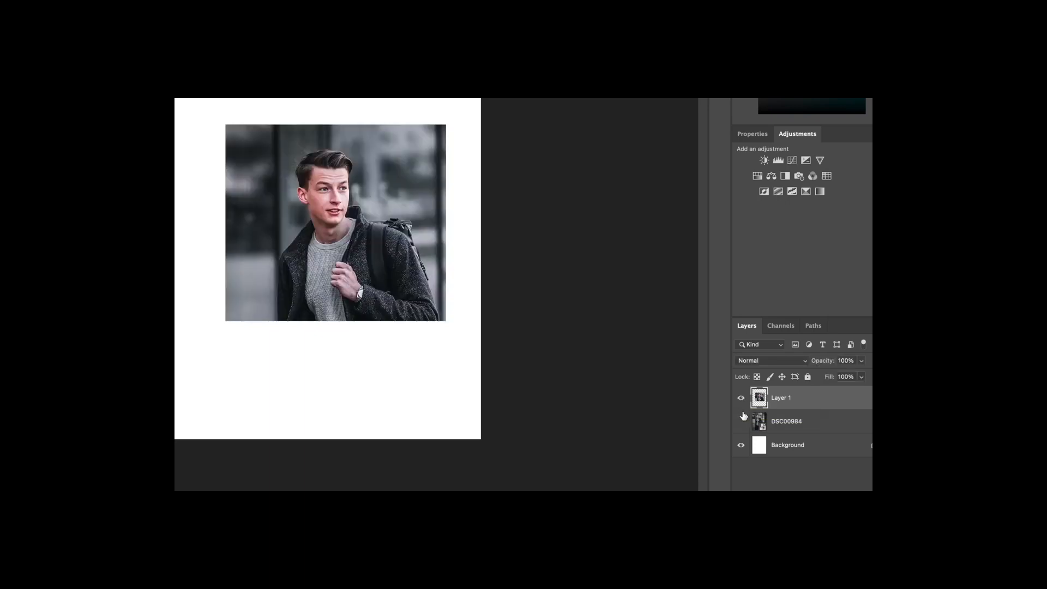
click(740, 421)
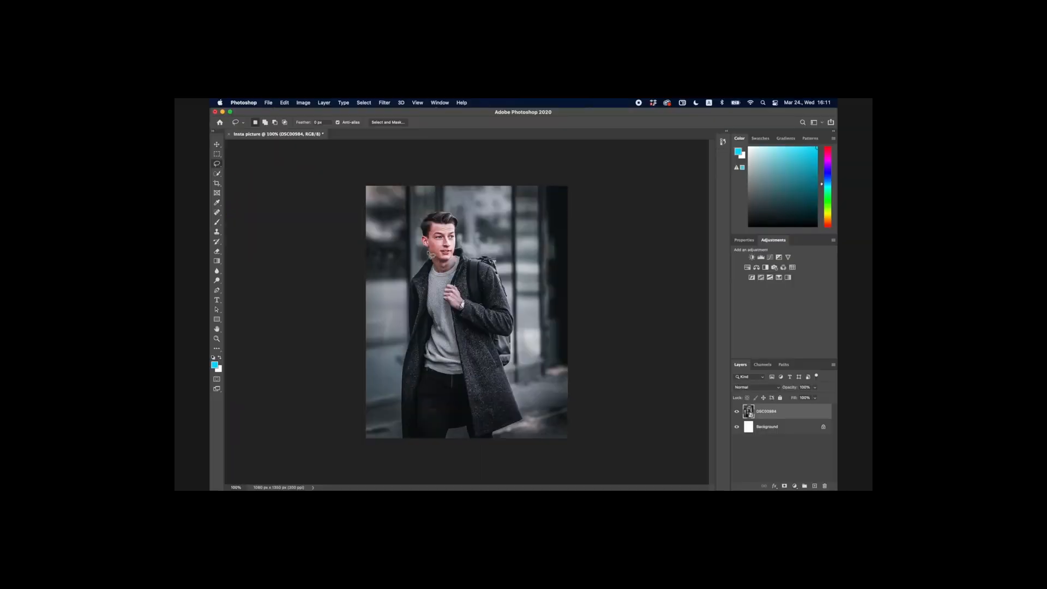
- Draw a freehand Lasso selection around the man's upper body and clear it
mouse_move(442, 270)
mouse_down()
mouse_move(407, 232)
mouse_move(439, 204)
mouse_move(484, 234)
mouse_move(498, 347)
mouse_move(399, 319)
mouse_move(457, 280)
mouse_move(439, 269)
mouse_up()
click(216, 154)
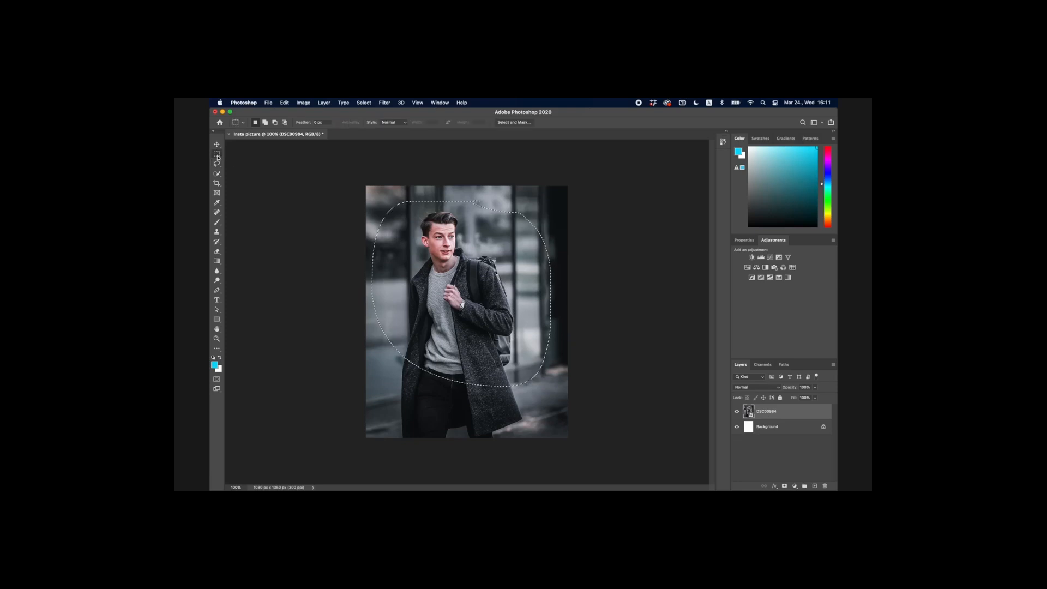
click(367, 205)
- Select the whole man, including his coat and backpack, with the Quick Selection tool in add-to-selection mode
key(w)
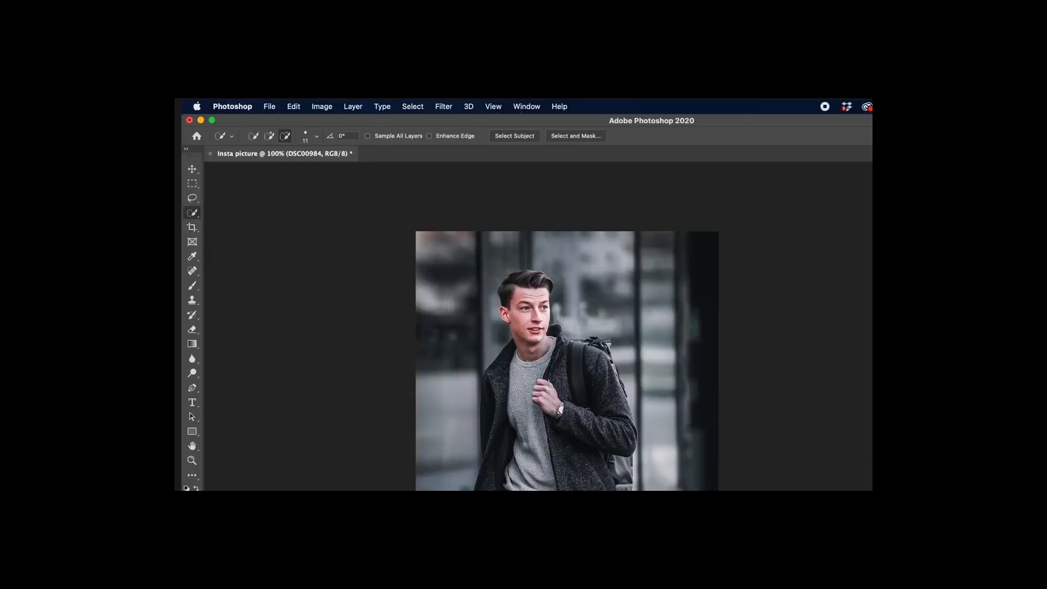
click(271, 137)
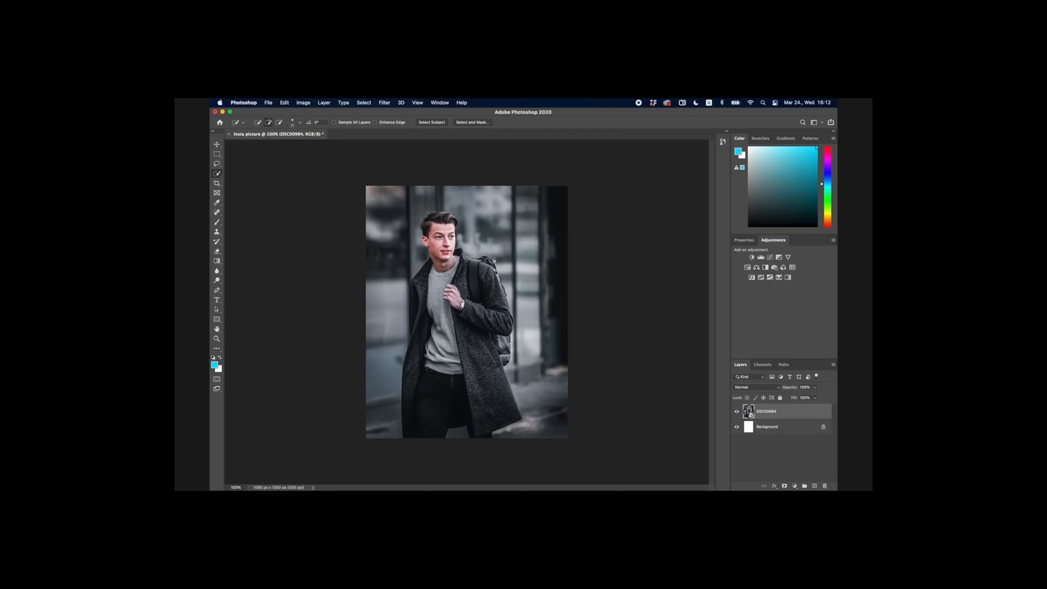
drag(445, 220, 426, 232)
scroll(461, 305, up, 3)
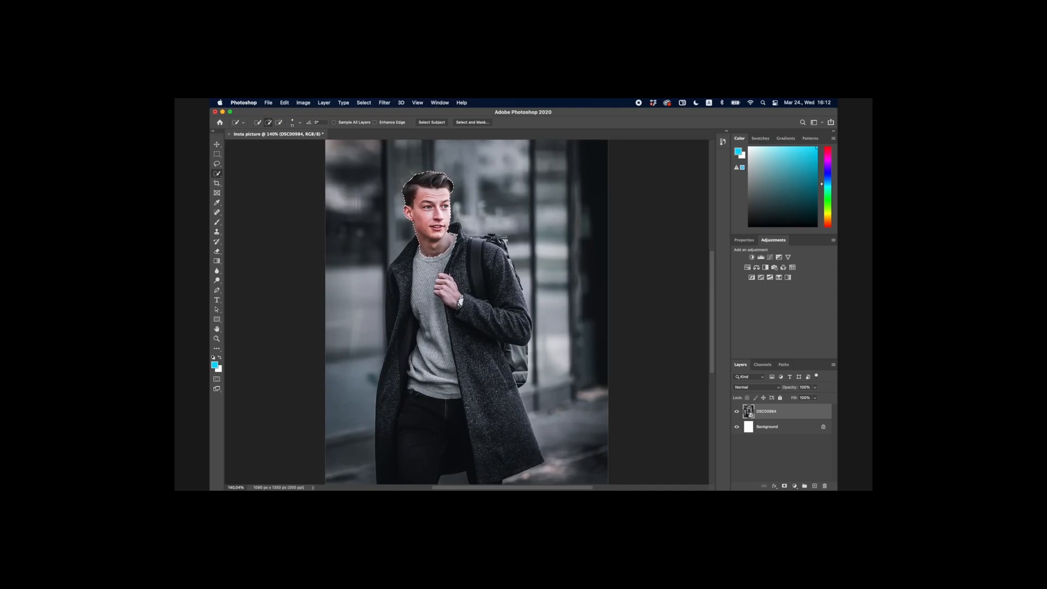
mouse_move(409, 266)
mouse_down()
mouse_move(403, 245)
mouse_move(392, 324)
mouse_move(402, 346)
mouse_move(428, 349)
mouse_up()
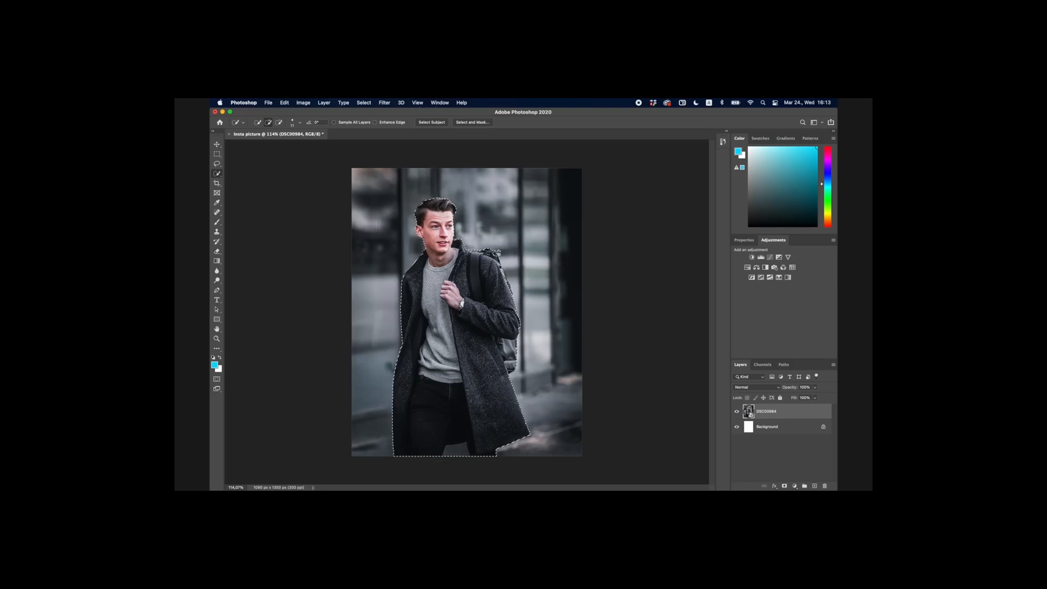
- Show the selection as a Quick Mask and brush white over the missed part of the backpack beside the sleeve
key(q)
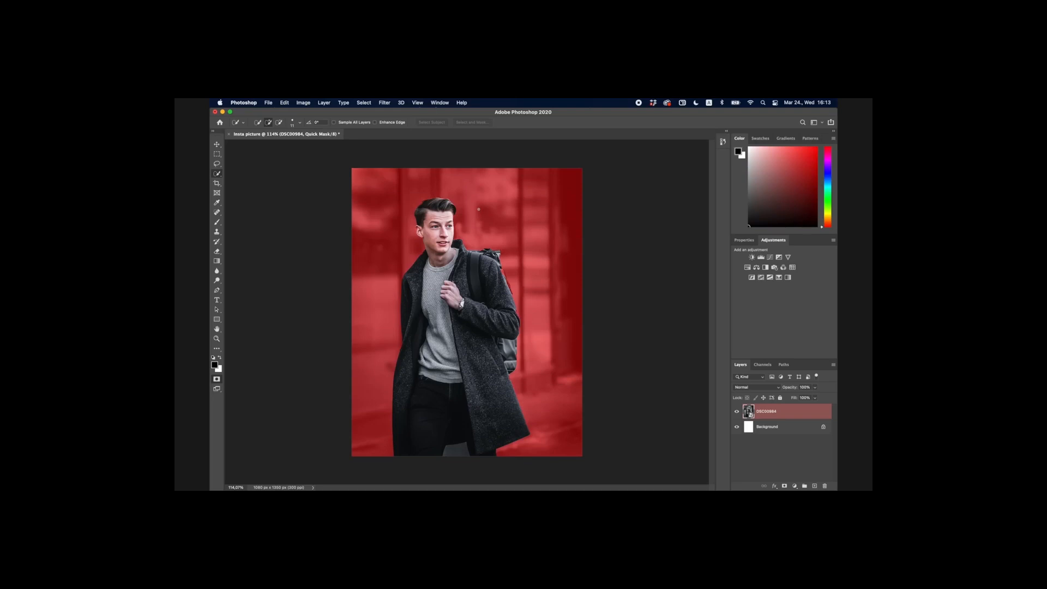
scroll(478, 209, up, 5)
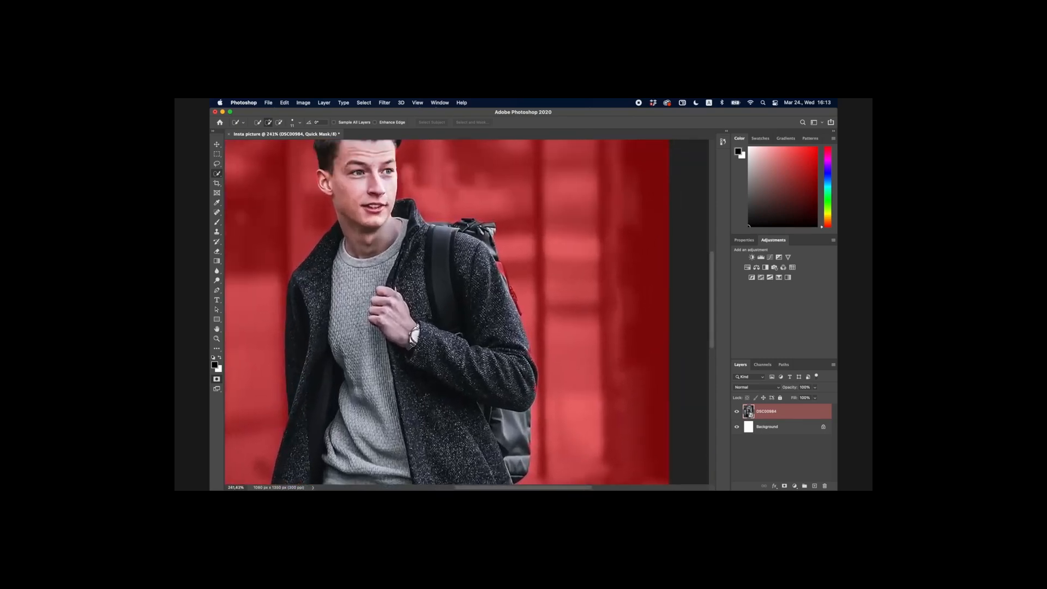
scroll(479, 209, up, 4)
scroll(536, 188, up, 3)
scroll(484, 239, up, 2)
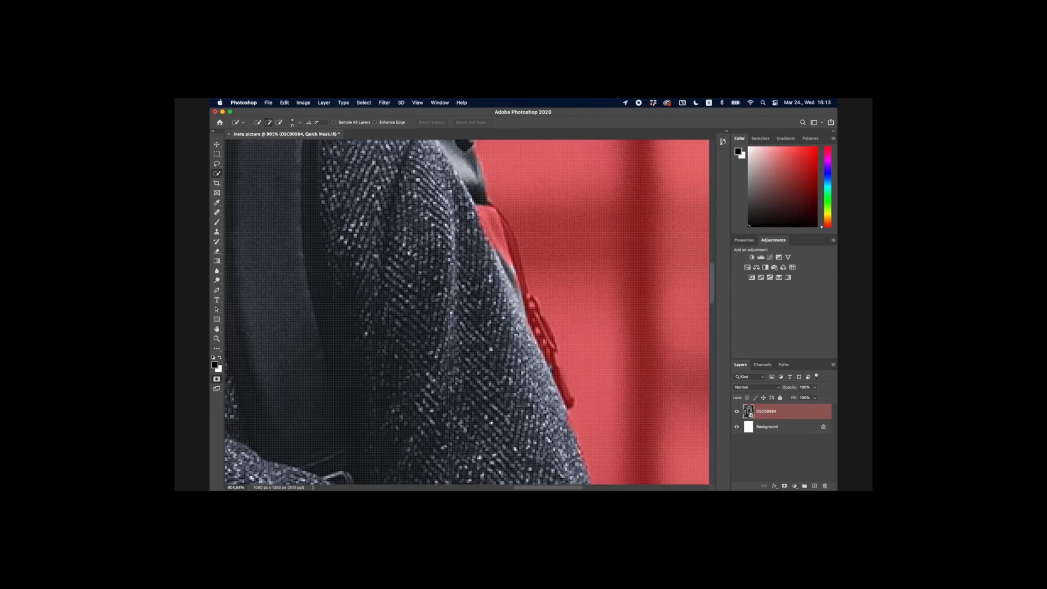
scroll(473, 228, down, 1)
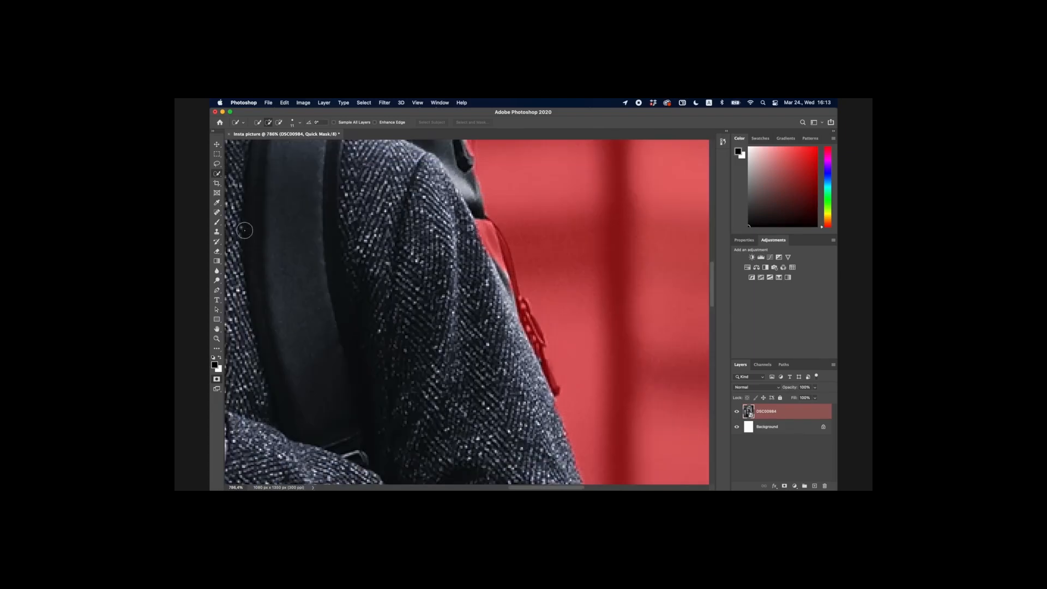
click(217, 223)
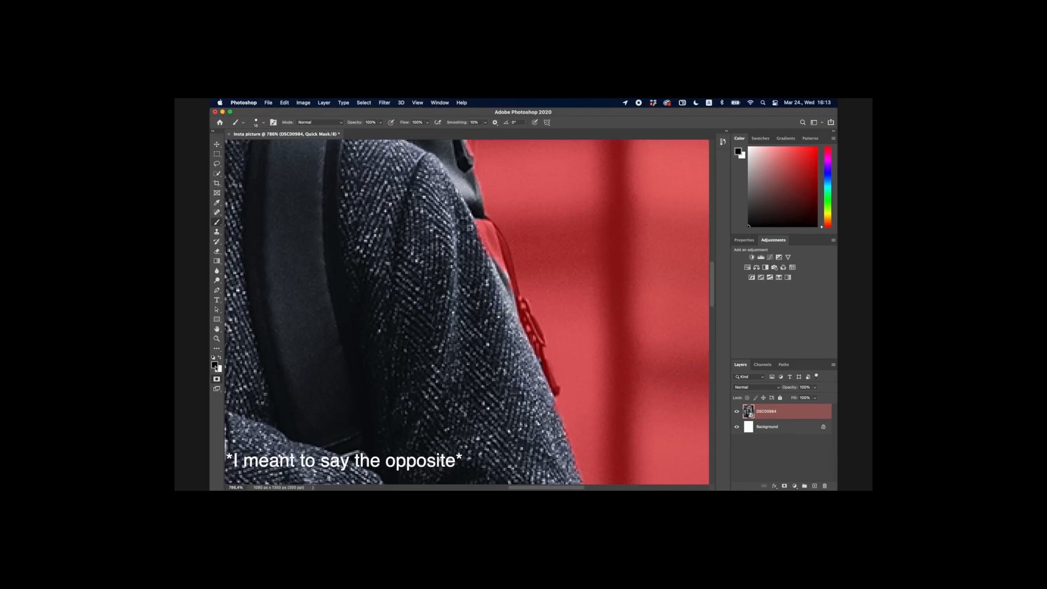
mouse_move(468, 216)
mouse_down()
mouse_move(445, 233)
mouse_move(482, 305)
mouse_move(464, 236)
mouse_move(473, 274)
mouse_move(472, 249)
mouse_move(493, 270)
mouse_up()
key(x)
mouse_move(436, 224)
mouse_down()
mouse_move(443, 299)
mouse_move(484, 290)
mouse_move(494, 324)
mouse_move(466, 262)
mouse_move(473, 212)
mouse_move(506, 289)
mouse_move(500, 244)
mouse_up()
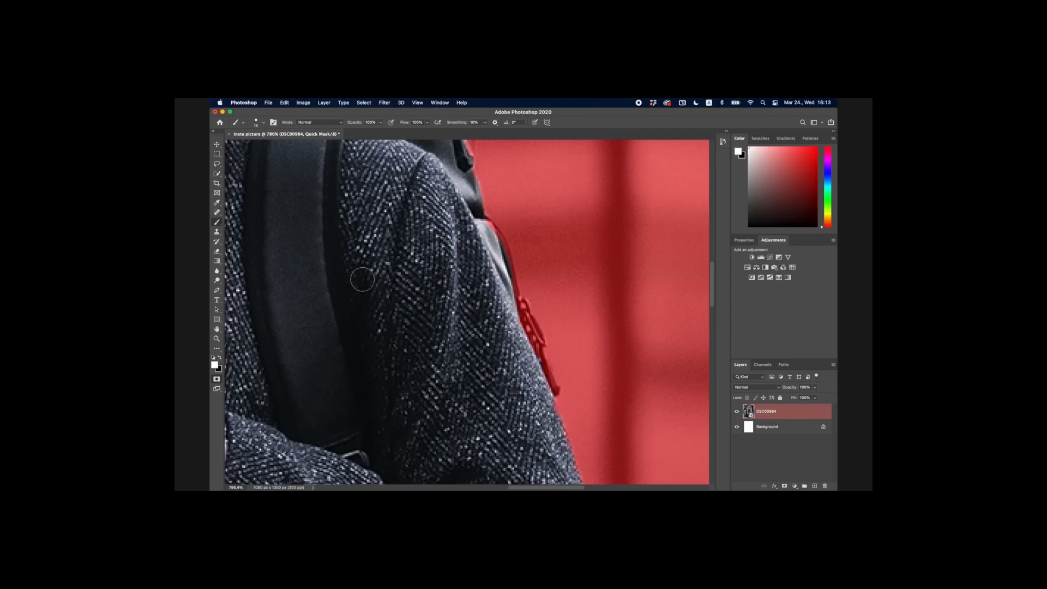
- Leave Quick Mask mode to return to the man's selection outline and activate the Rectangular Marquee tool
key(super+0)
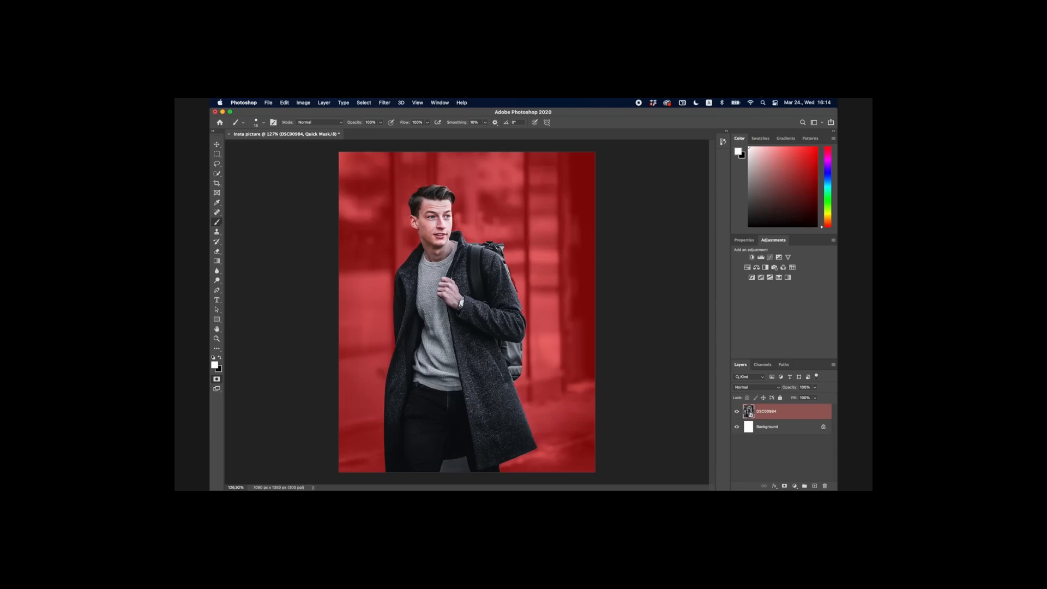
key(q)
key(m)
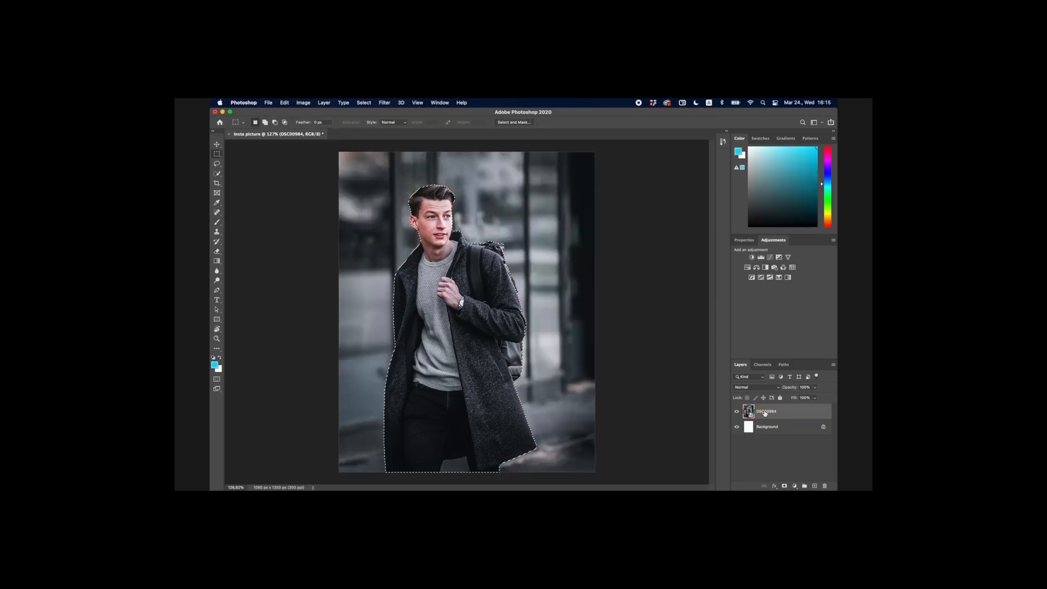
- Copy the selected man onto a new layer and hide the original photo layer to isolate the cutout
key(super+j)
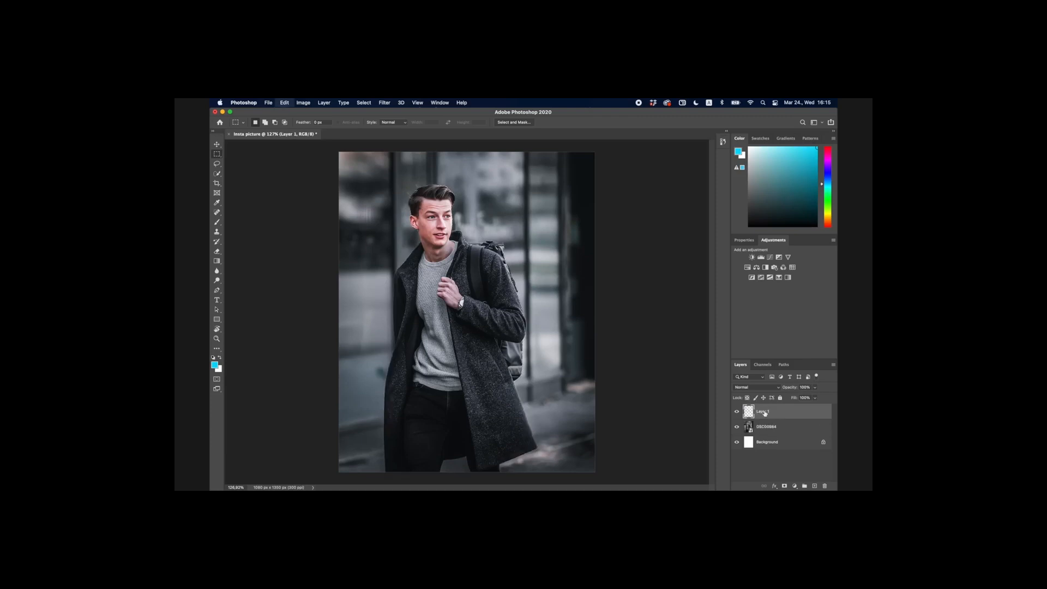
click(736, 426)
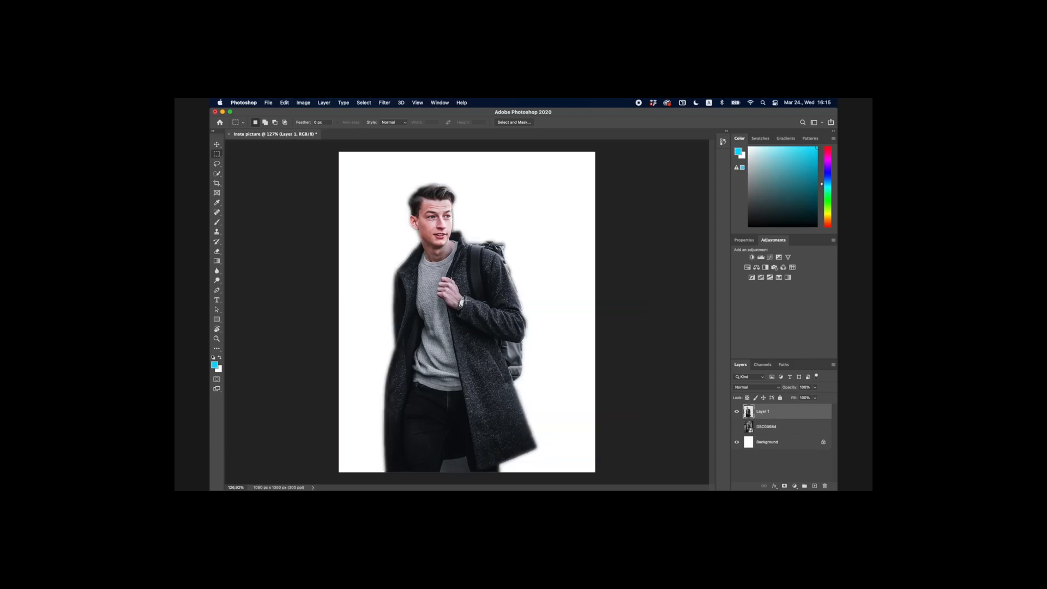
- Try moving the cut-out man slightly with the Move tool and cropping the picture from its upper-left corner
click(217, 145)
mouse_move(460, 276)
mouse_down()
mouse_move(504, 267)
mouse_move(447, 253)
mouse_move(494, 241)
mouse_move(471, 283)
mouse_up()
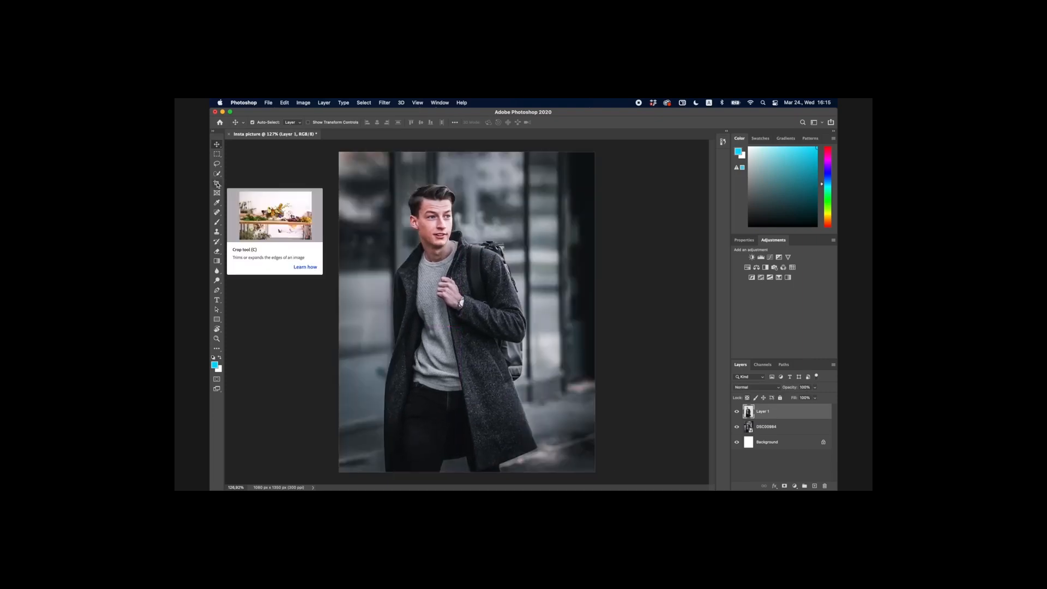
click(217, 184)
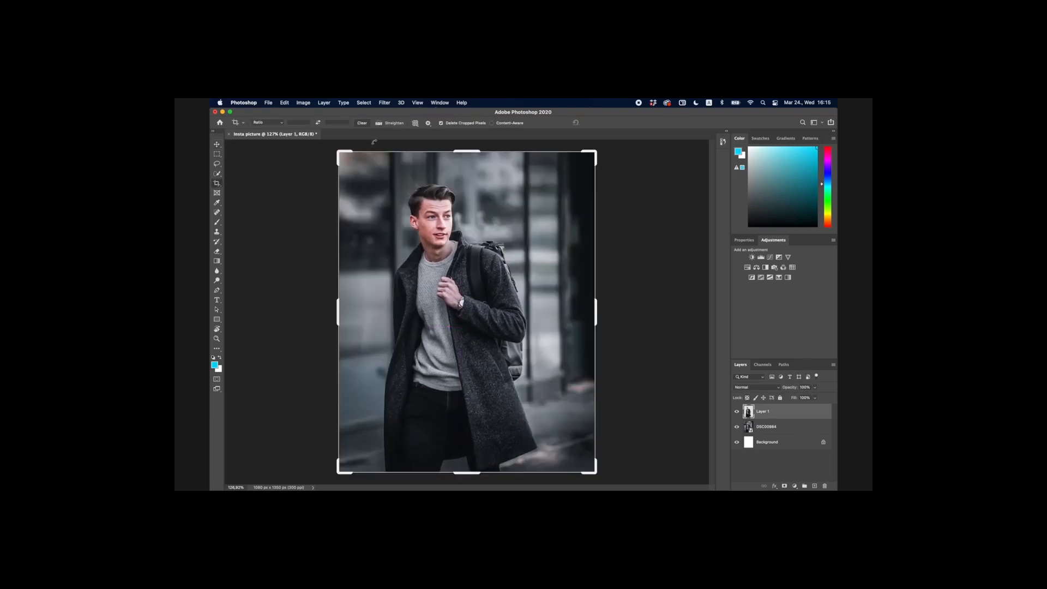
drag(340, 154, 347, 179)
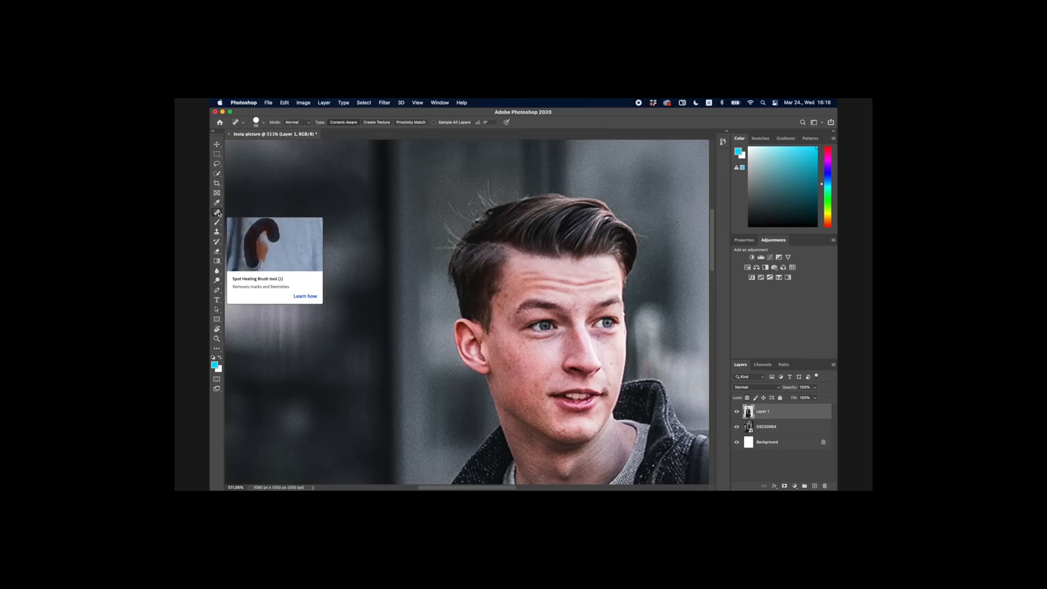
- Examine the man's clothing, hand and face up close for marks suited to the Spot Healing Brush
scroll(467, 311, down, 10)
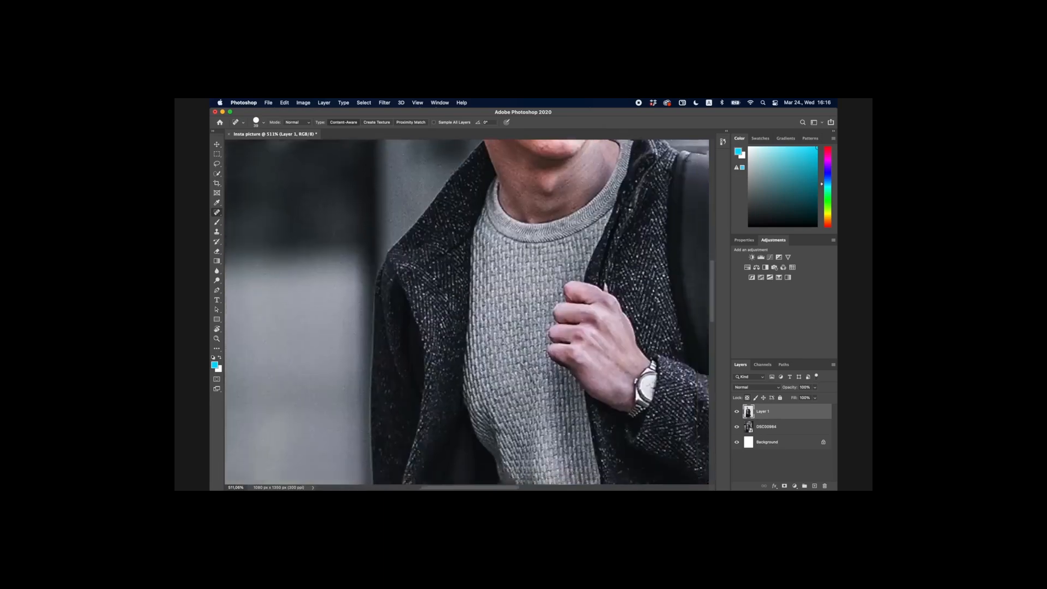
scroll(505, 269, down, 15)
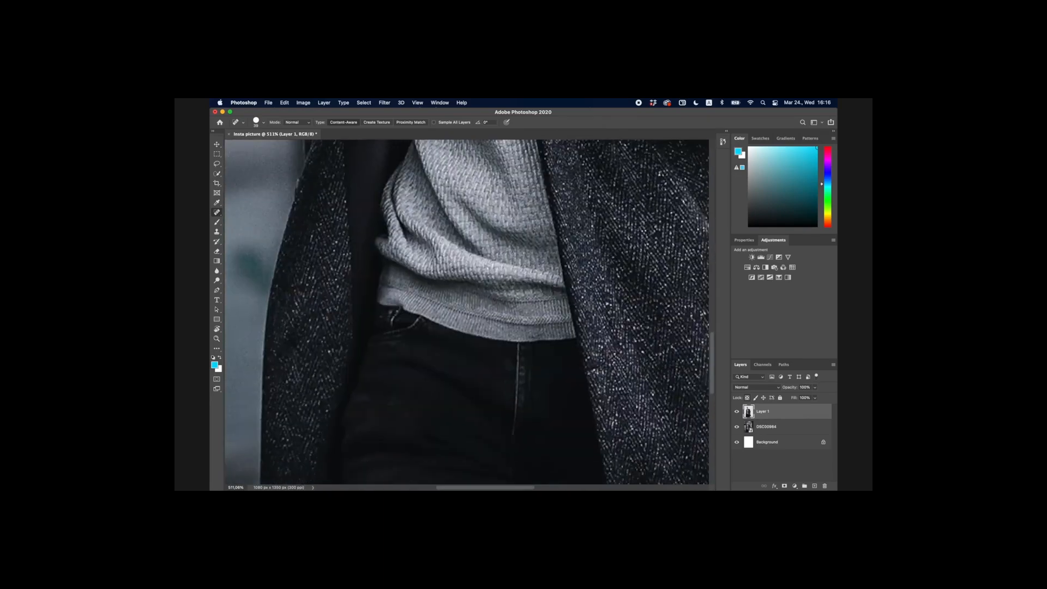
scroll(504, 268, down, 4)
scroll(505, 268, up, 12)
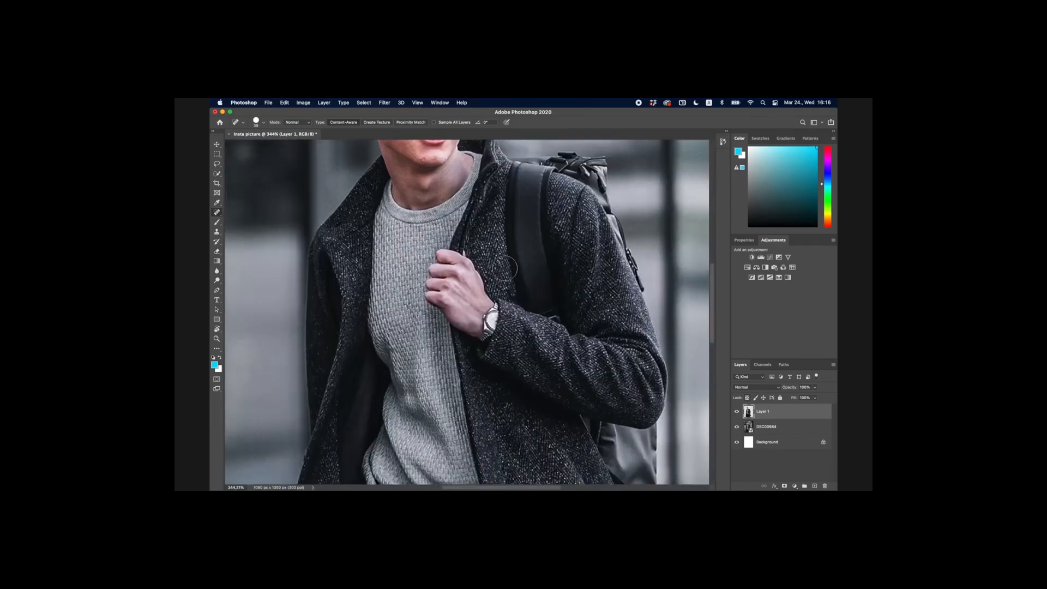
scroll(504, 268, up, 8)
scroll(504, 267, up, 3)
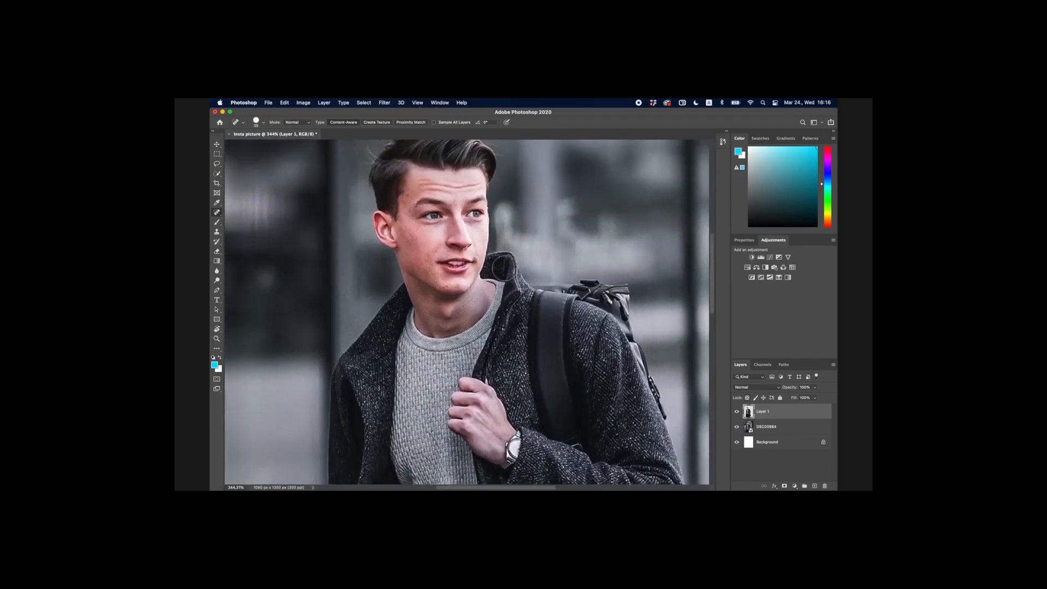
scroll(504, 267, up, 3)
scroll(504, 266, up, 4)
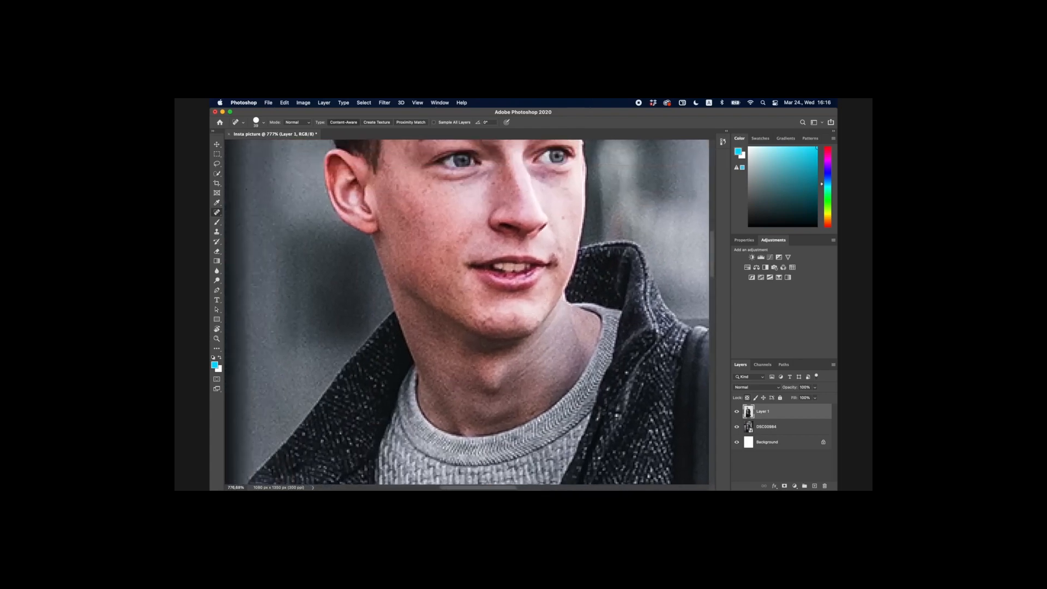
scroll(504, 266, up, 3)
scroll(504, 266, up, 3)
scroll(504, 266, left, 2)
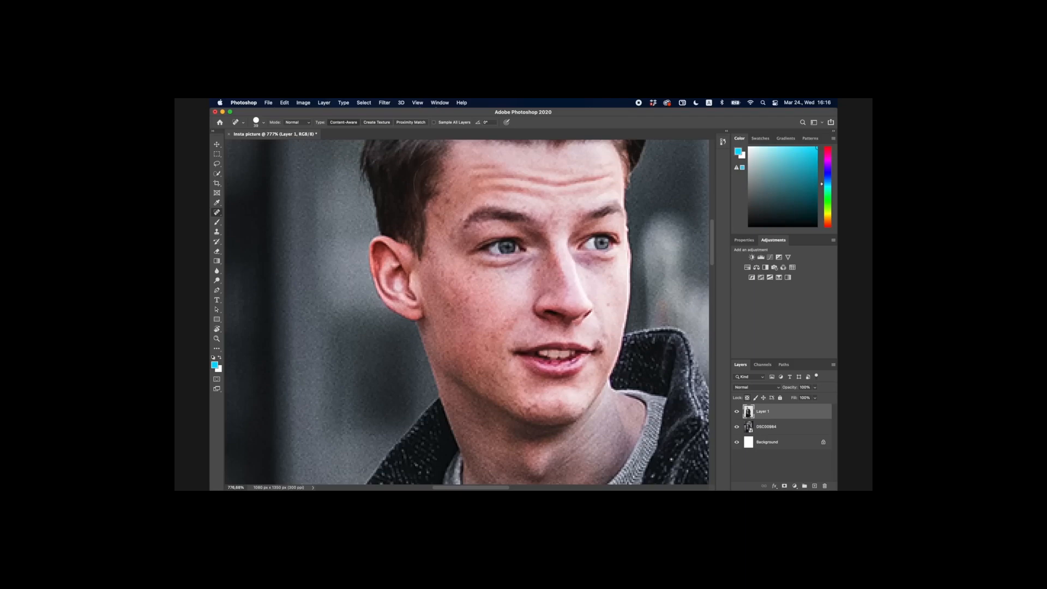
- Reduce the Spot Healing Brush size to suit small marks on the man's face
click(264, 122)
drag(240, 143, 229, 143)
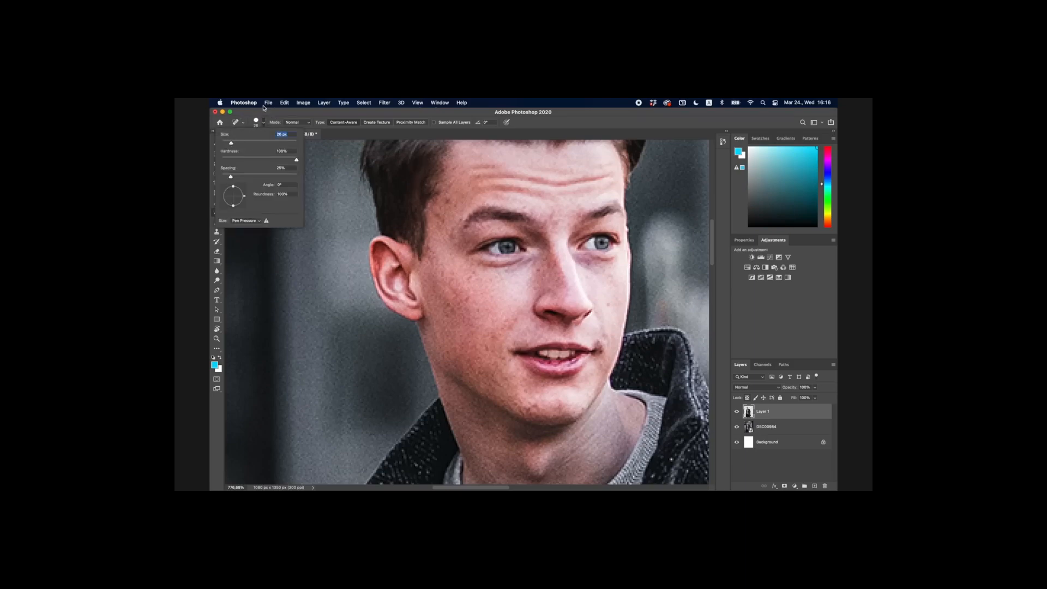
click(257, 123)
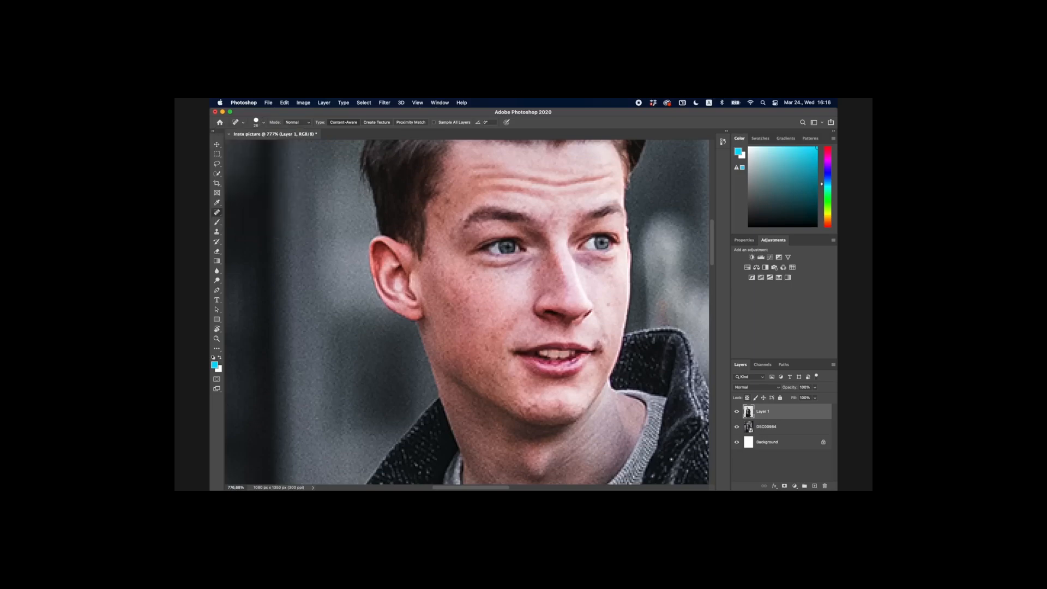
click(261, 127)
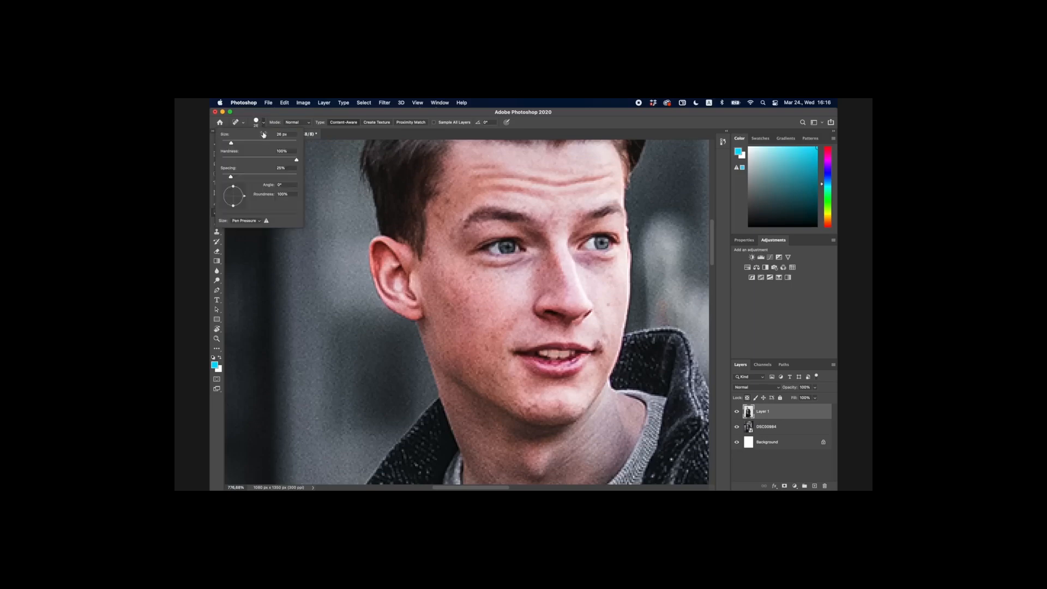
drag(227, 142, 227, 142)
click(264, 124)
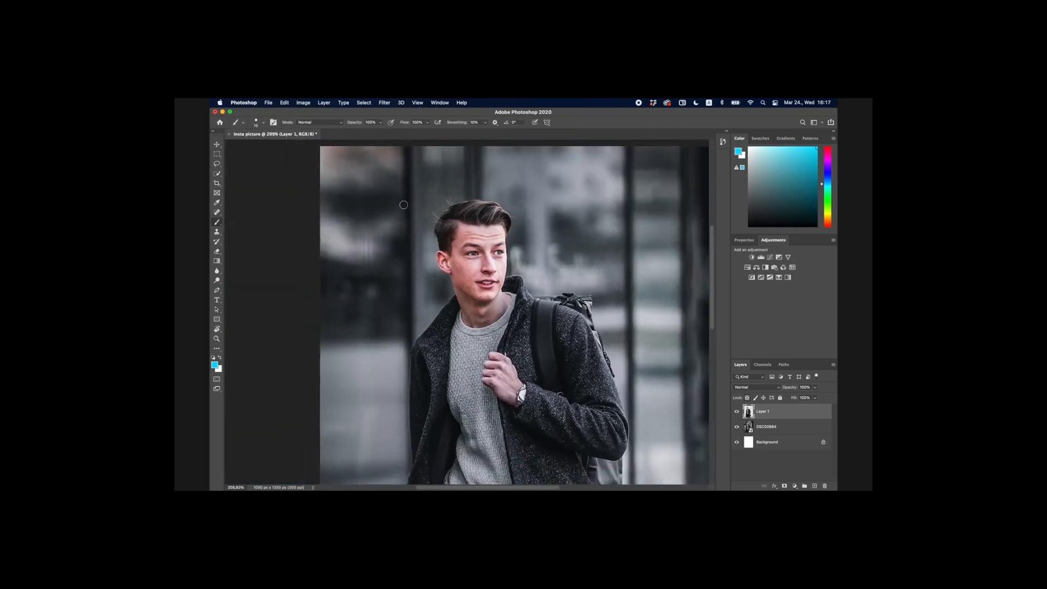
- Enlarge the Brush tool's tip and paint cyan over the upper-left background of the picture on Layer 1
scroll(403, 204, down, 1)
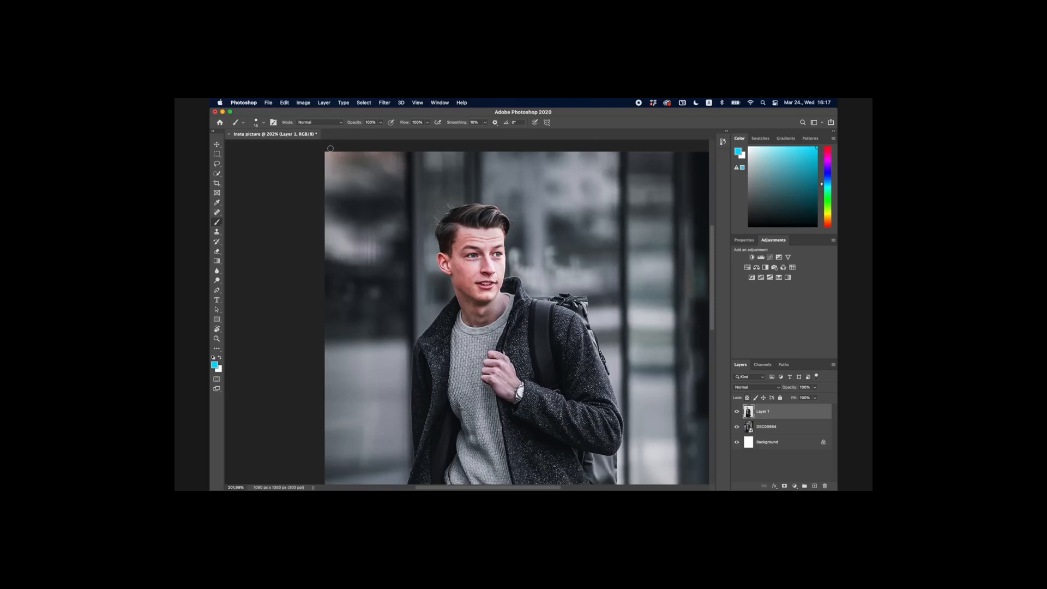
click(260, 123)
drag(264, 147, 271, 147)
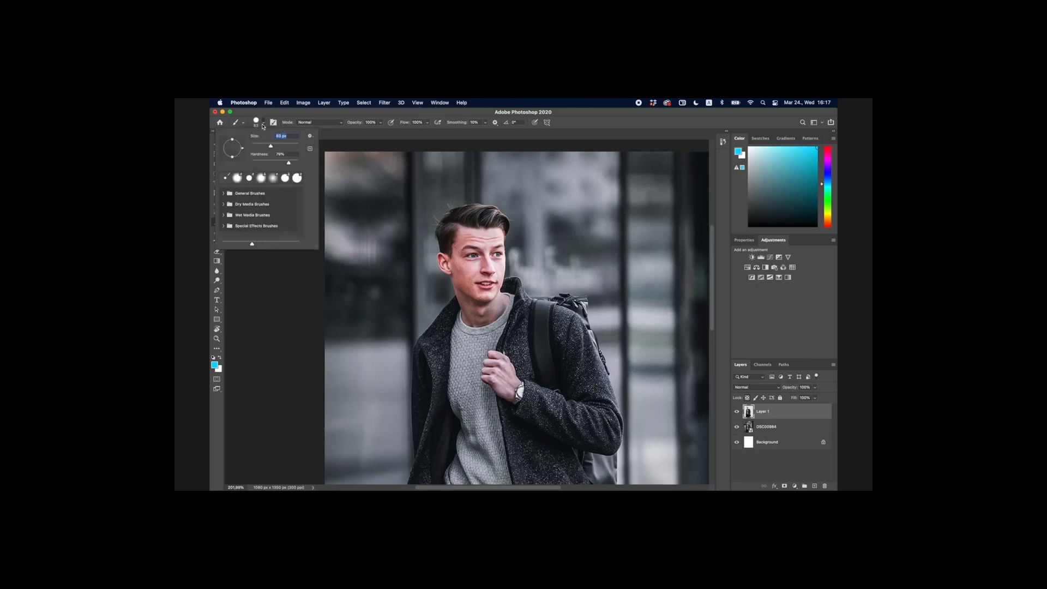
click(264, 124)
click(264, 124)
drag(271, 147, 276, 162)
click(426, 123)
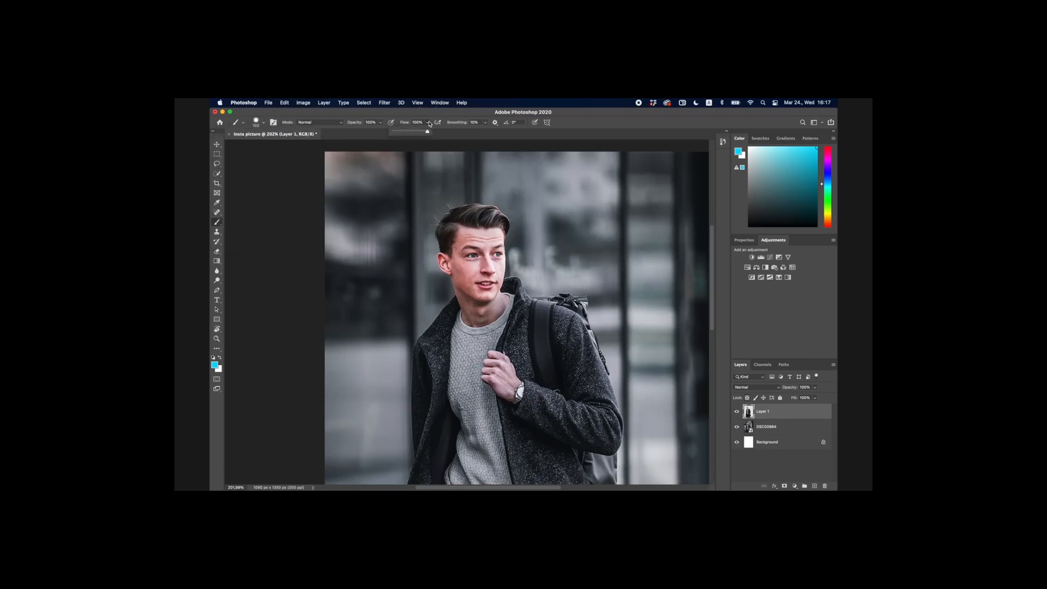
click(427, 124)
mouse_move(338, 169)
mouse_down()
mouse_move(347, 262)
mouse_move(500, 138)
mouse_move(401, 144)
mouse_move(317, 220)
mouse_move(331, 216)
mouse_move(311, 245)
mouse_move(316, 303)
mouse_move(365, 231)
mouse_up()
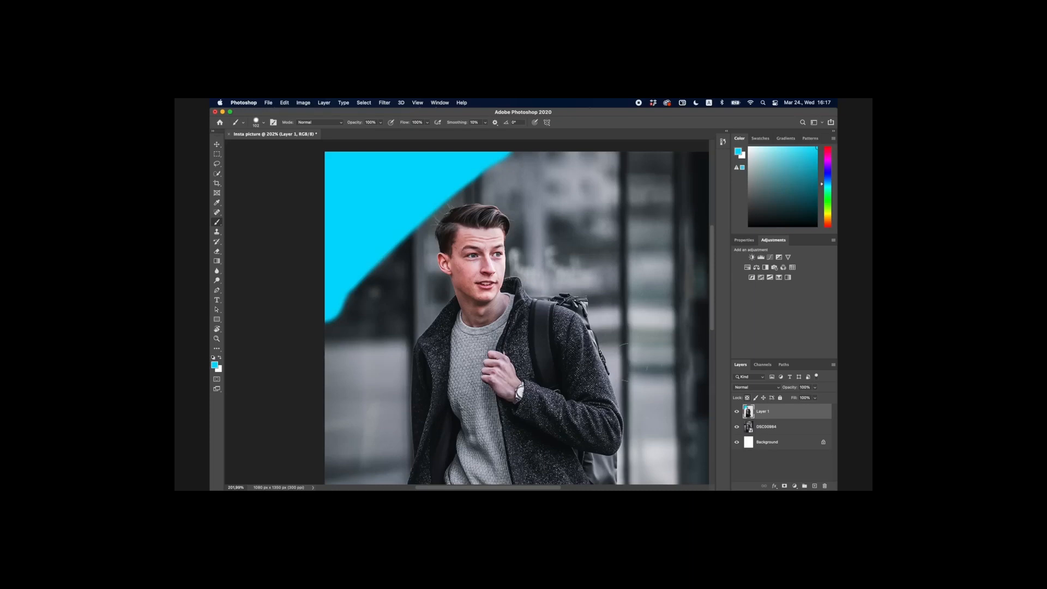
- Try a lower opacity on Layer 1 with the cyan paint and return it to 100%
click(815, 388)
click(814, 393)
click(815, 388)
mouse_move(815, 397)
mouse_down()
mouse_move(775, 399)
mouse_move(837, 399)
mouse_up()
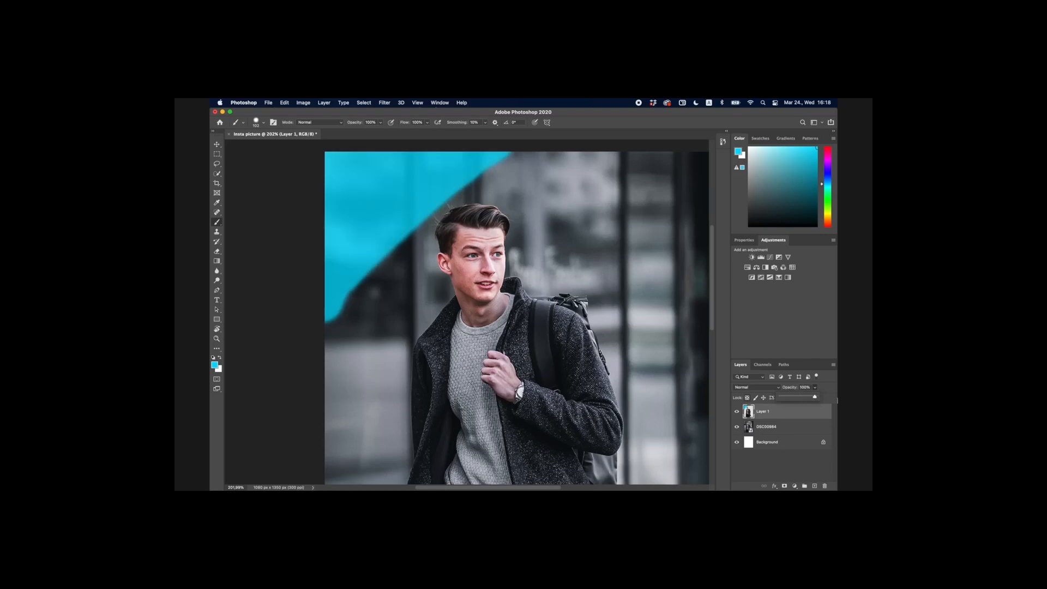
- Activate the Clone Stamp tool and reduce its brush size to suit the stray hairs above the man's head
key(s)
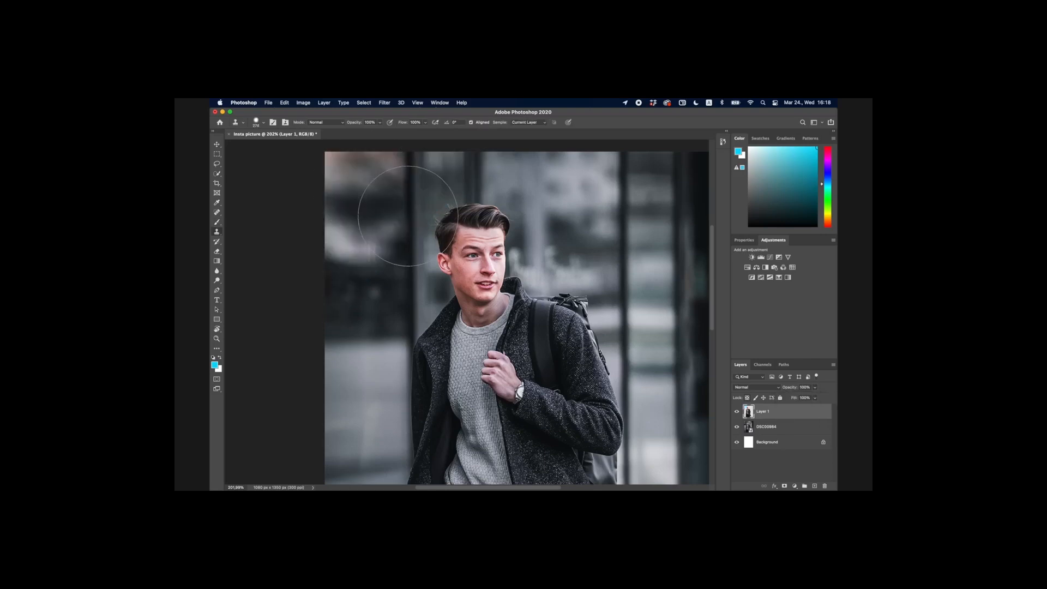
scroll(408, 215, up, 5)
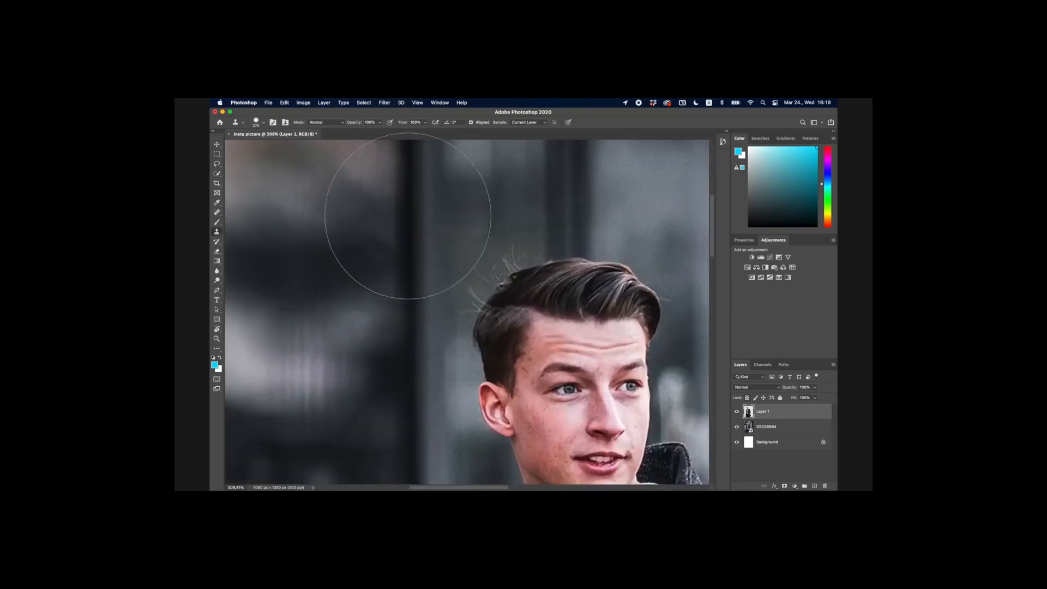
scroll(453, 241, down, 4)
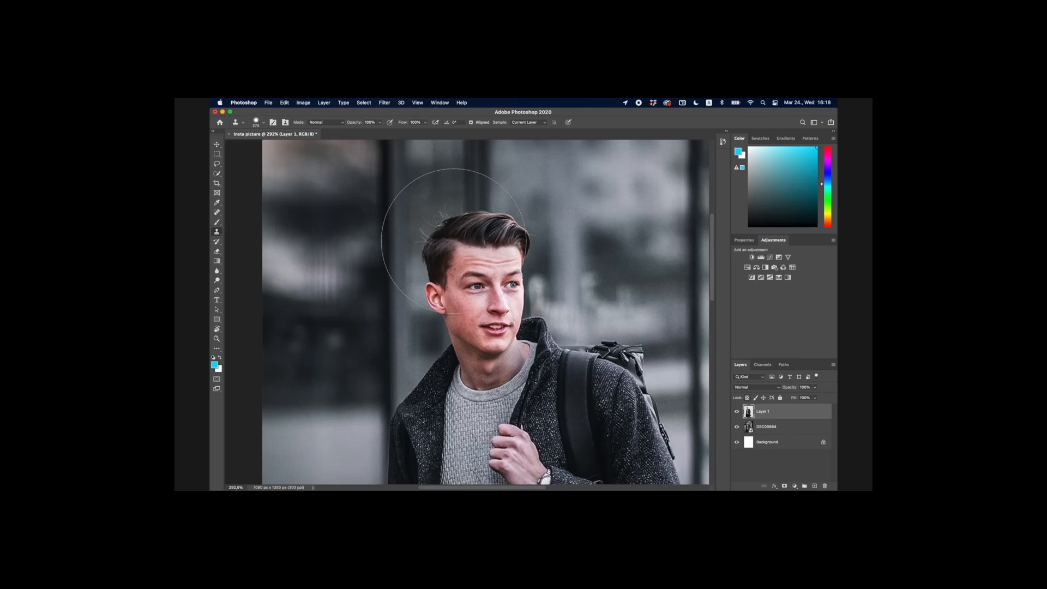
scroll(381, 182, up, 4)
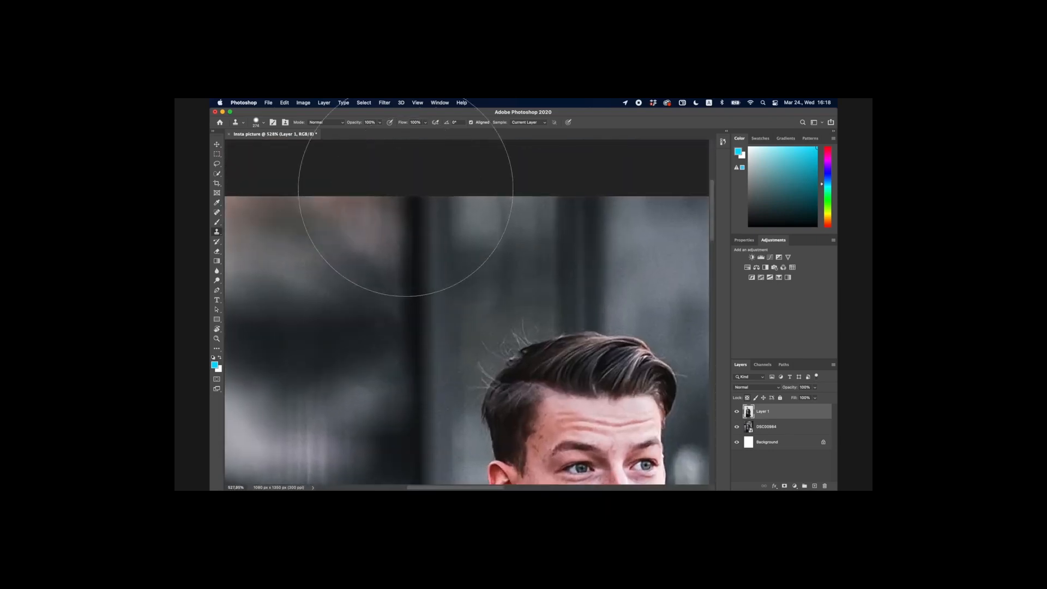
scroll(405, 189, down, 5)
scroll(406, 274, up, 4)
scroll(394, 274, up, 4)
scroll(393, 274, left, 2)
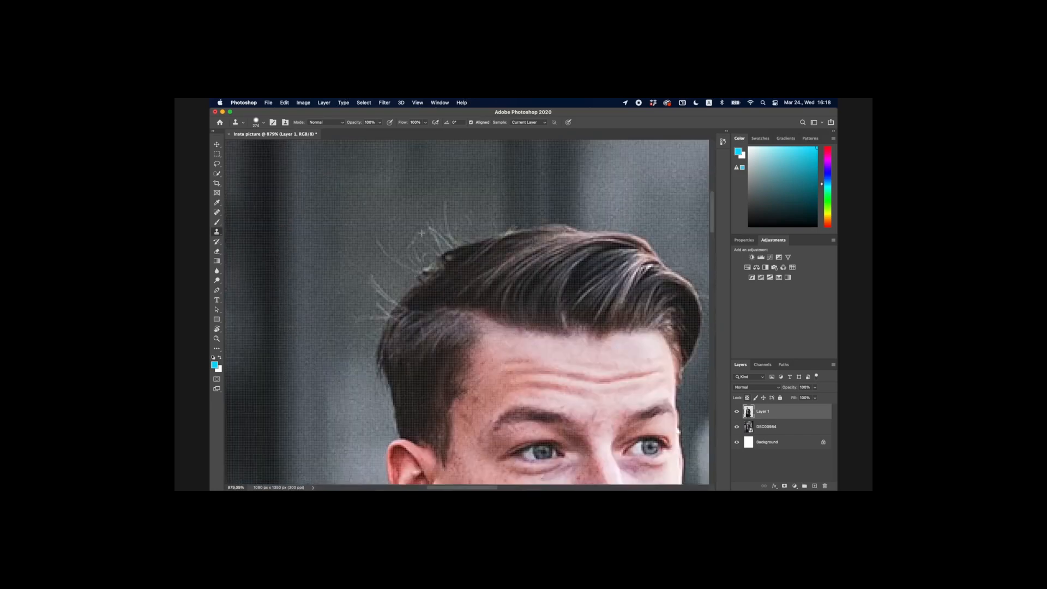
click(262, 125)
drag(271, 146, 258, 146)
click(265, 124)
- Sample the background beside the hair, rasterize the photo layer and clone over the stray hairs above the head
alt+click(408, 188)
click(545, 262)
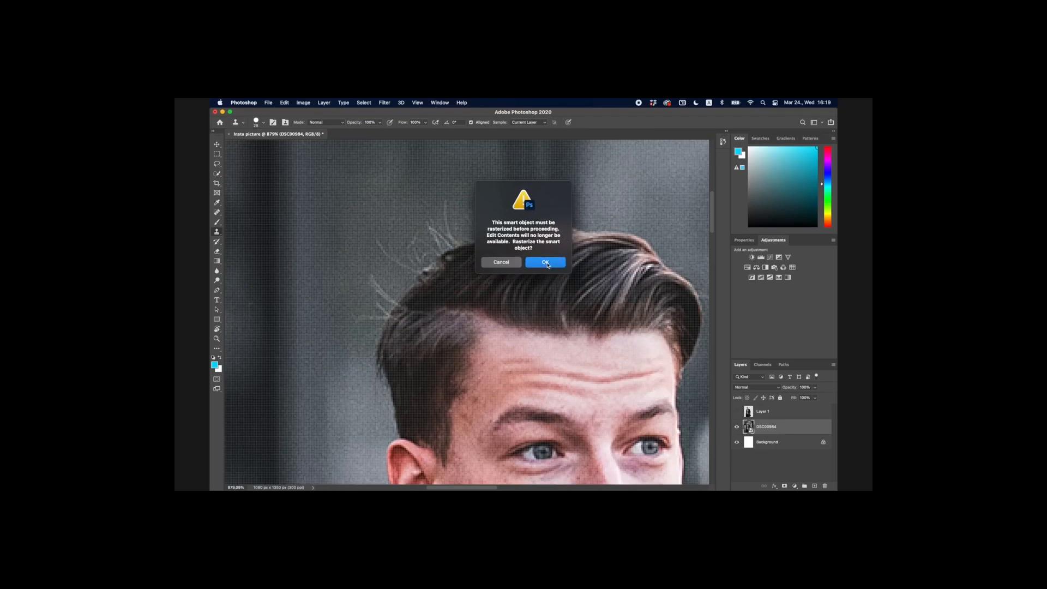
click(545, 262)
mouse_move(444, 193)
mouse_down()
mouse_move(368, 281)
mouse_move(431, 224)
mouse_move(496, 190)
mouse_move(434, 219)
mouse_move(392, 188)
mouse_move(420, 181)
mouse_move(403, 182)
mouse_move(414, 210)
mouse_move(391, 247)
mouse_move(405, 245)
mouse_move(368, 300)
mouse_move(425, 221)
mouse_move(470, 206)
mouse_move(435, 229)
mouse_up()
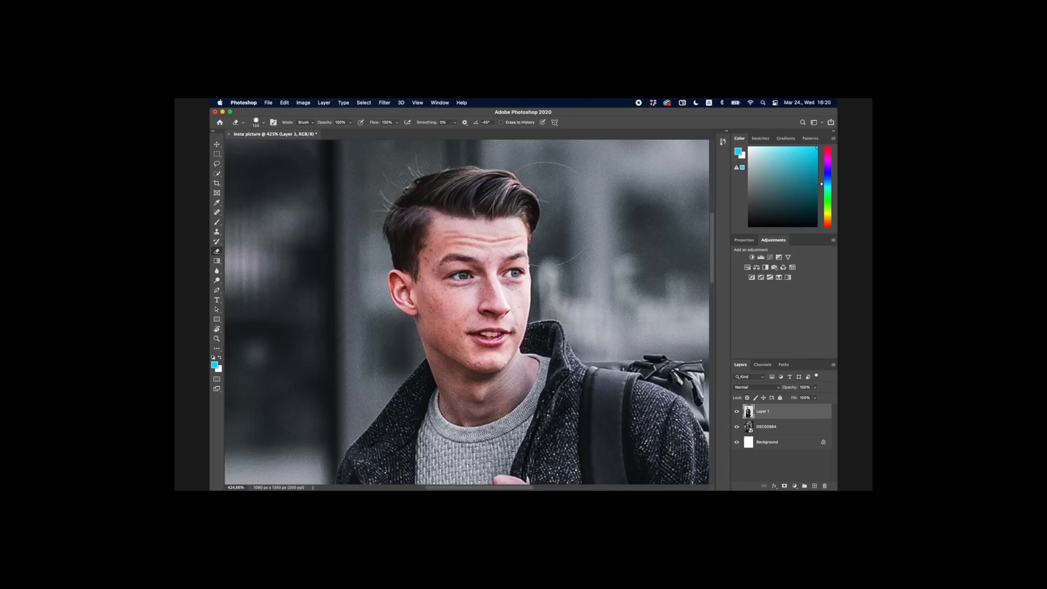
- Hide the original photo layer and run the Eraser across Layer 1 from beside the man's hair towards the opposite shoulder
scroll(550, 212, down, 3)
scroll(509, 239, down, 1)
scroll(526, 238, up, 1)
click(736, 426)
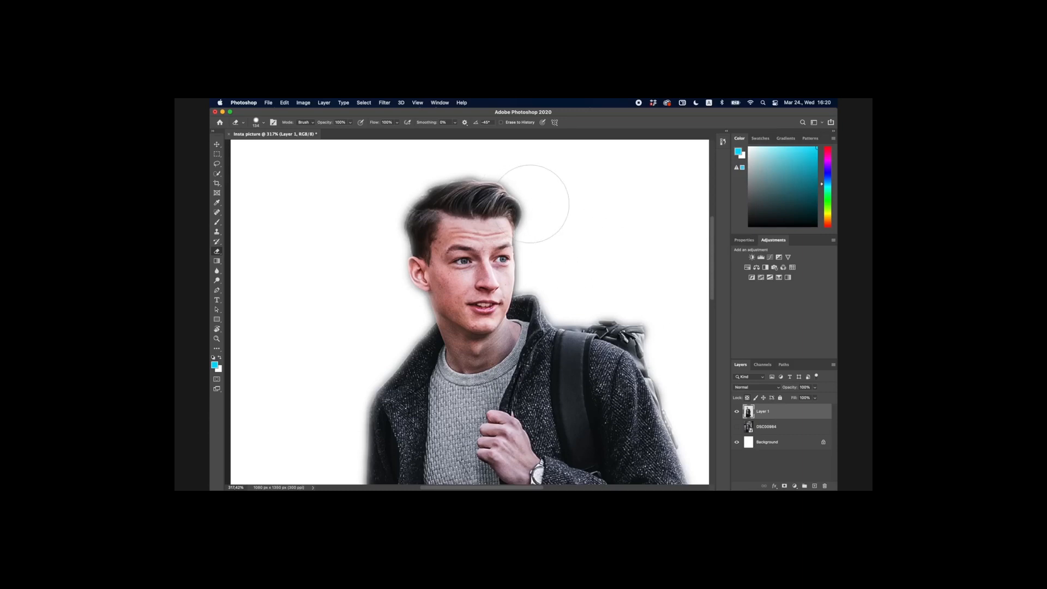
mouse_move(530, 203)
mouse_down()
mouse_move(381, 213)
mouse_move(556, 210)
mouse_move(344, 269)
mouse_move(534, 227)
mouse_move(402, 273)
mouse_move(524, 243)
mouse_move(384, 301)
mouse_move(514, 241)
mouse_move(420, 308)
mouse_move(558, 282)
mouse_move(369, 322)
mouse_up()
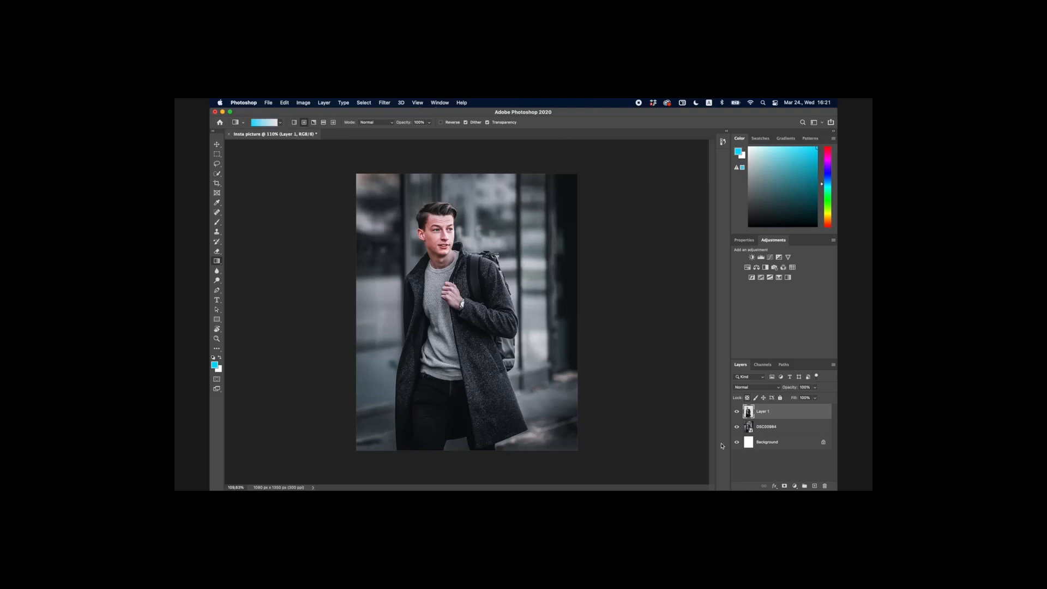
- Create a new layer and set the starting colour of the Foreground to Transparent gradient to green (00fc18)
click(814, 486)
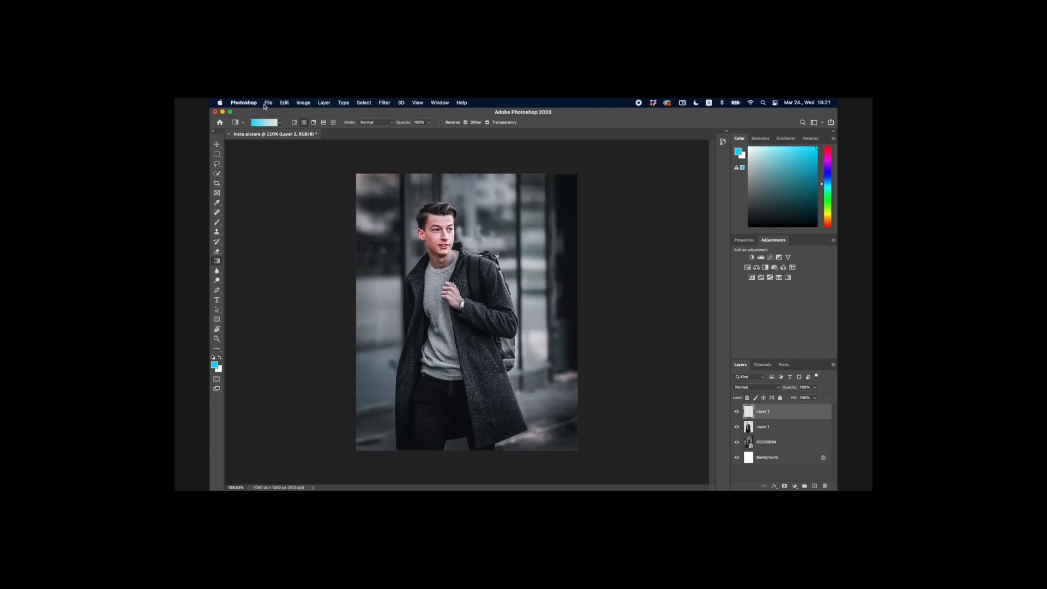
click(263, 124)
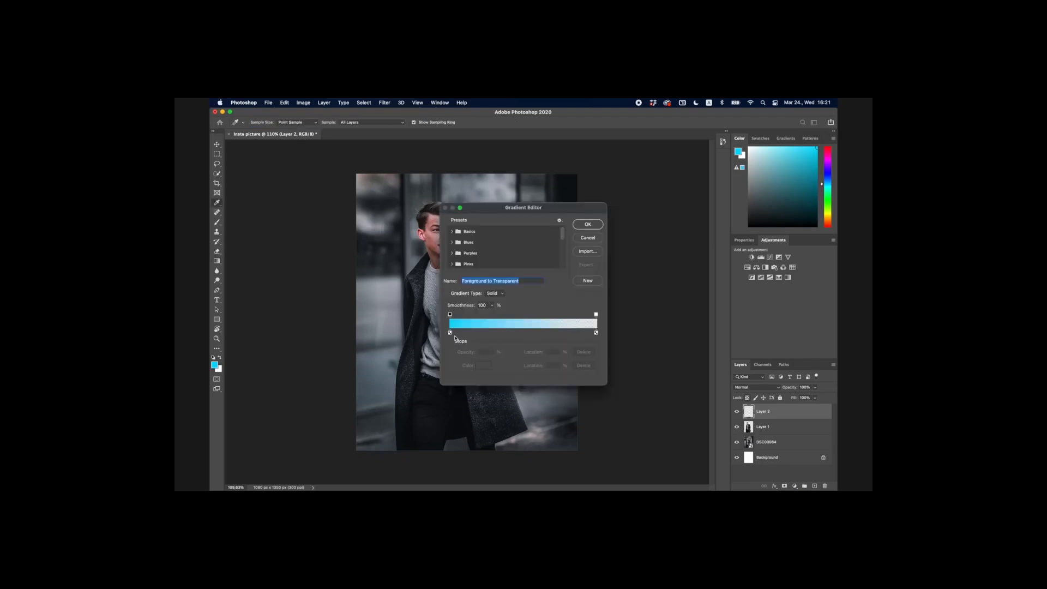
click(449, 314)
click(450, 333)
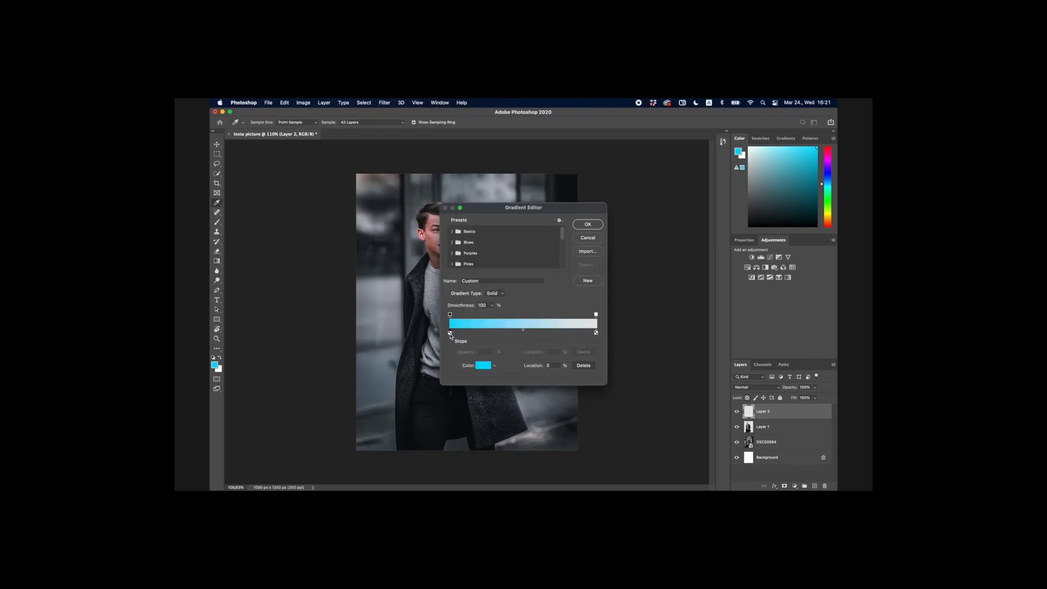
click(483, 365)
click(716, 357)
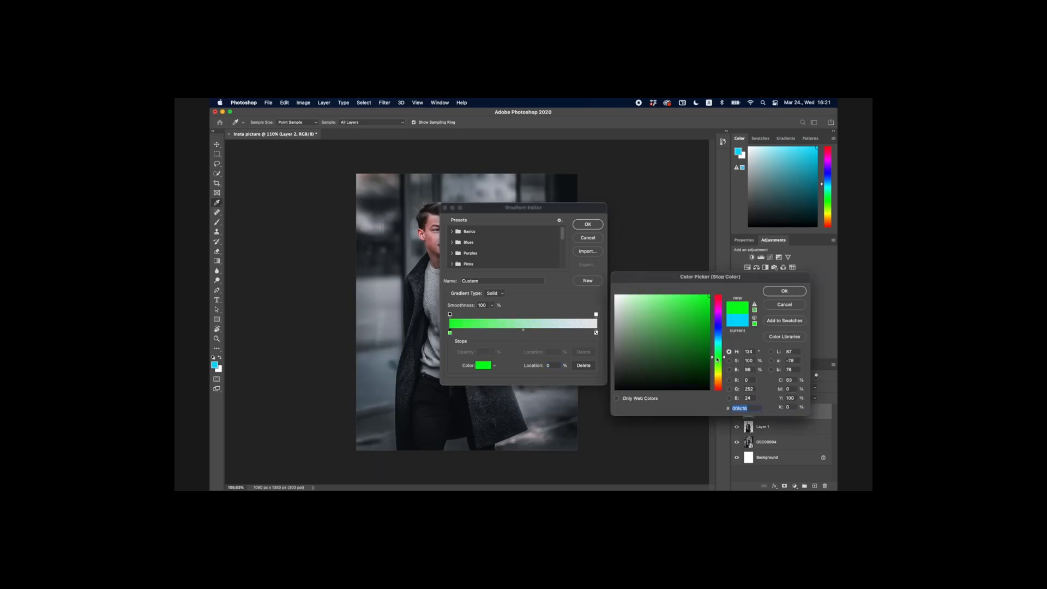
click(766, 292)
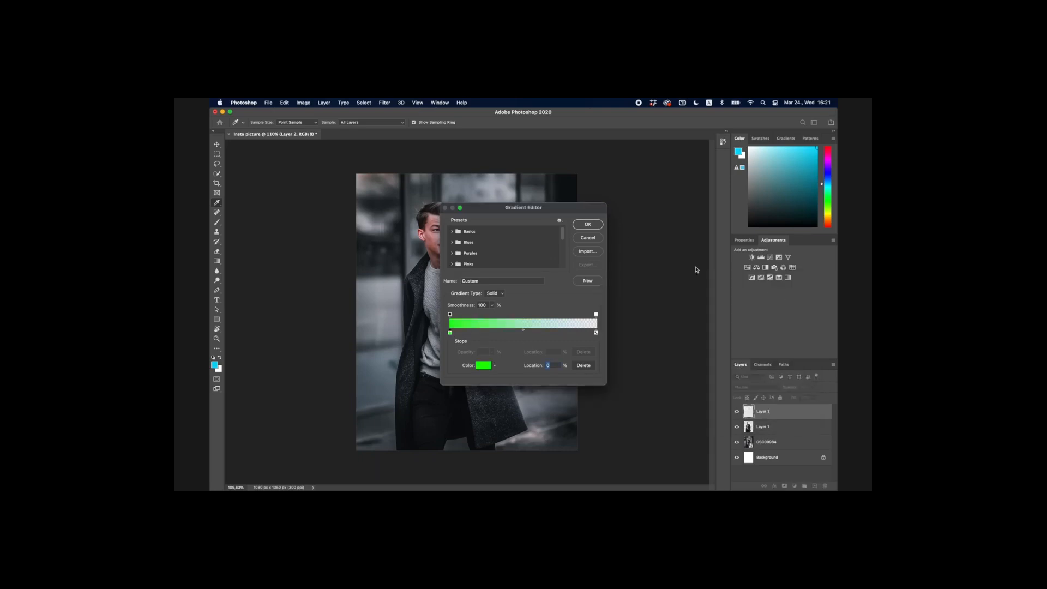
click(588, 224)
- Draw three green-to-transparent gradients on the new layer inward from the picture's upper, middle and lower right edge
drag(611, 193, 491, 240)
drag(640, 270, 466, 276)
drag(589, 442, 427, 393)
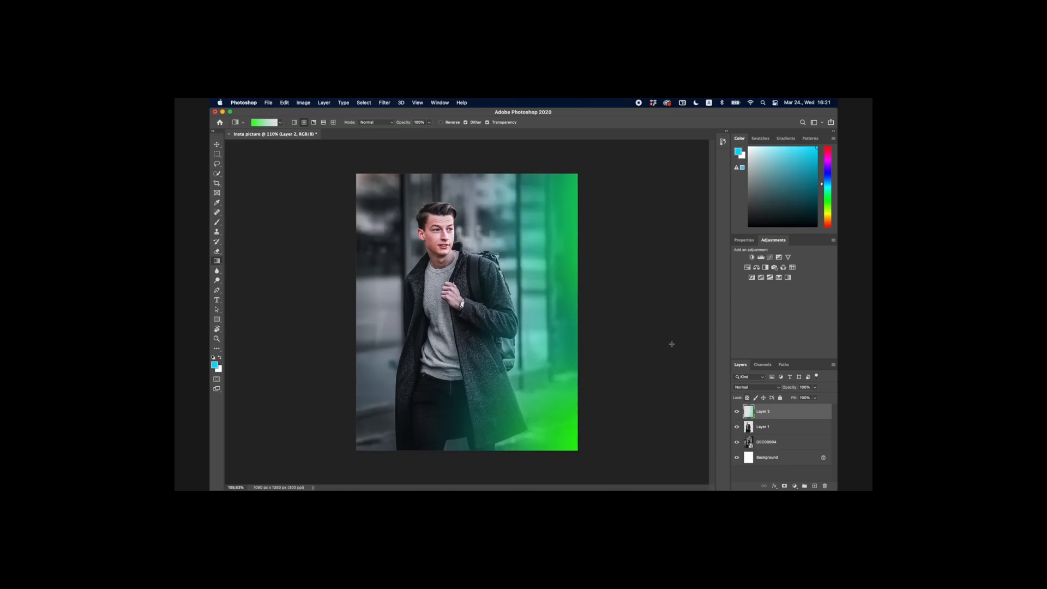
- Move the green gradient layer below Layer 1 and draw more gradients on it, from the lower right and the upper-left corner
drag(755, 432, 767, 412)
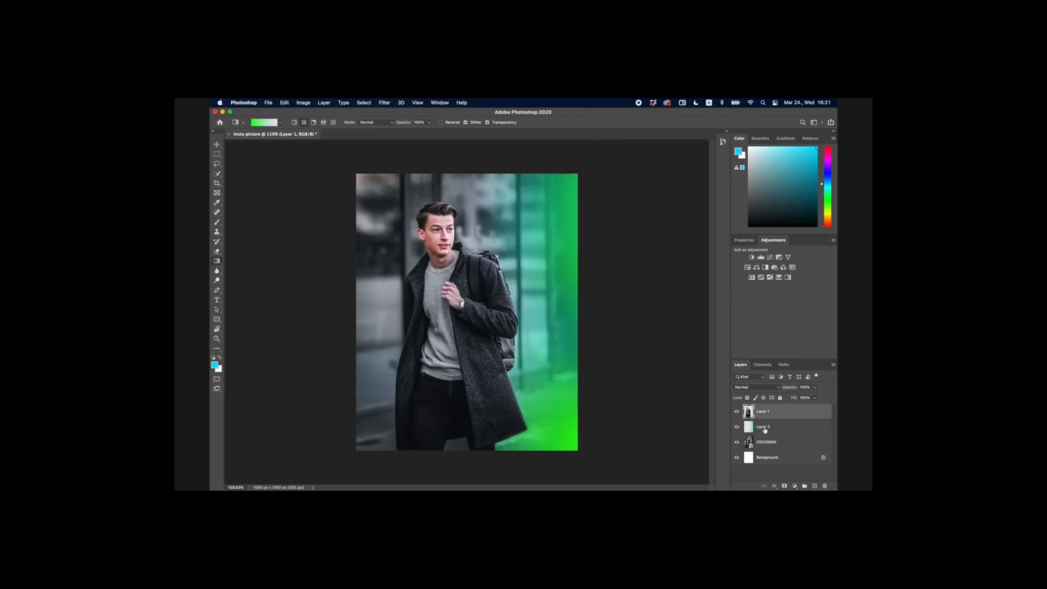
click(764, 429)
click(762, 413)
click(768, 426)
drag(581, 348, 284, 241)
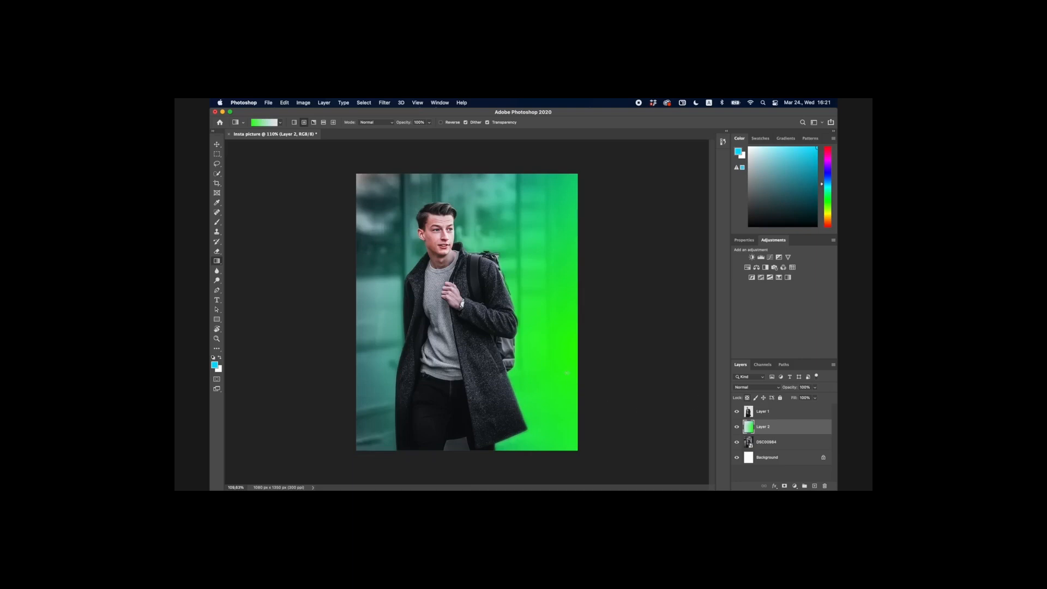
drag(350, 162, 409, 215)
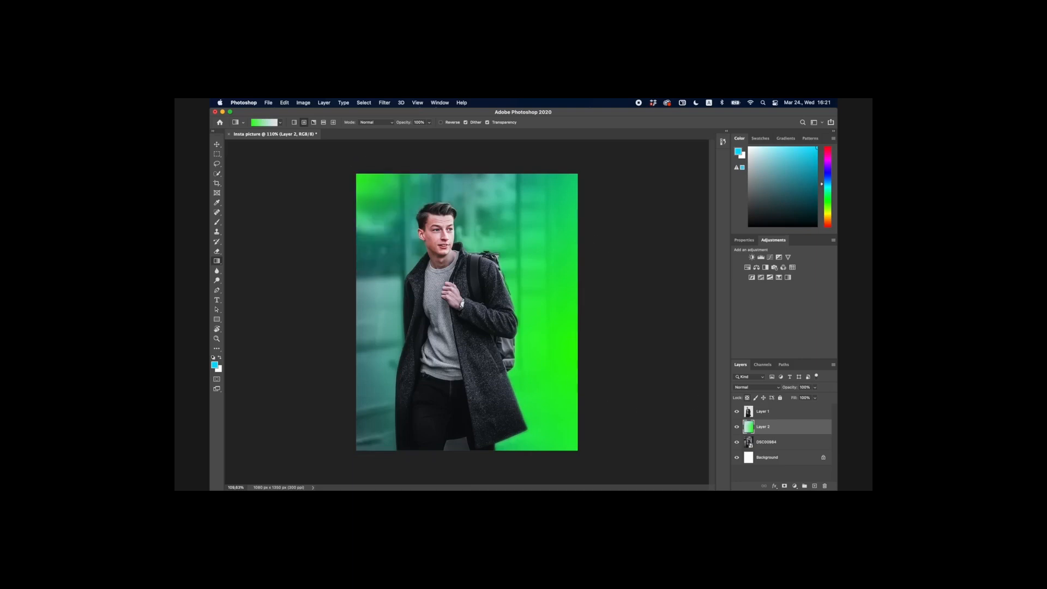
- Look through the Basics presets in the Gradient Editor and close it
click(264, 122)
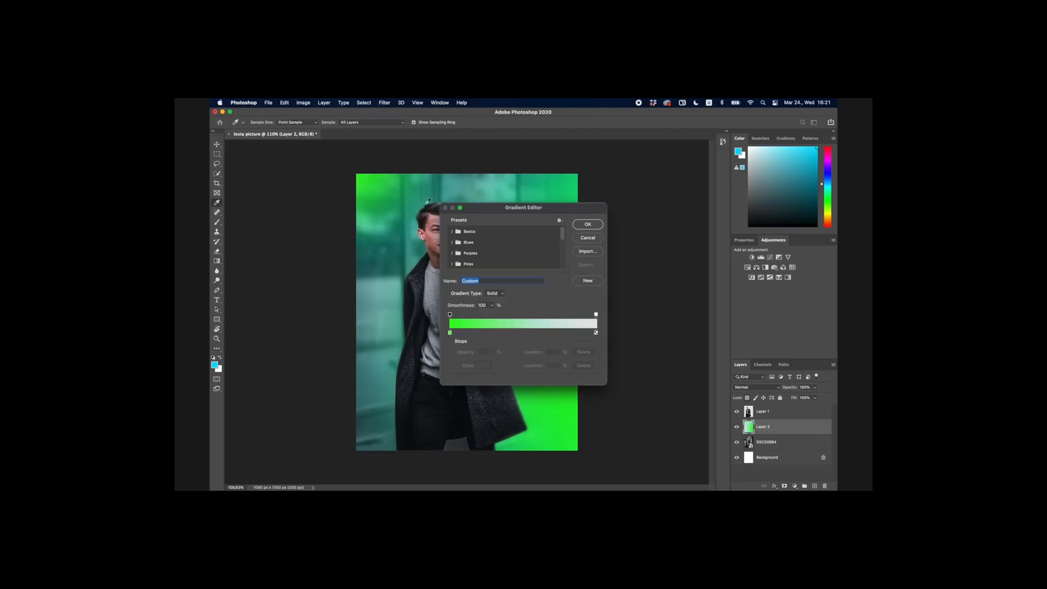
click(458, 232)
click(588, 225)
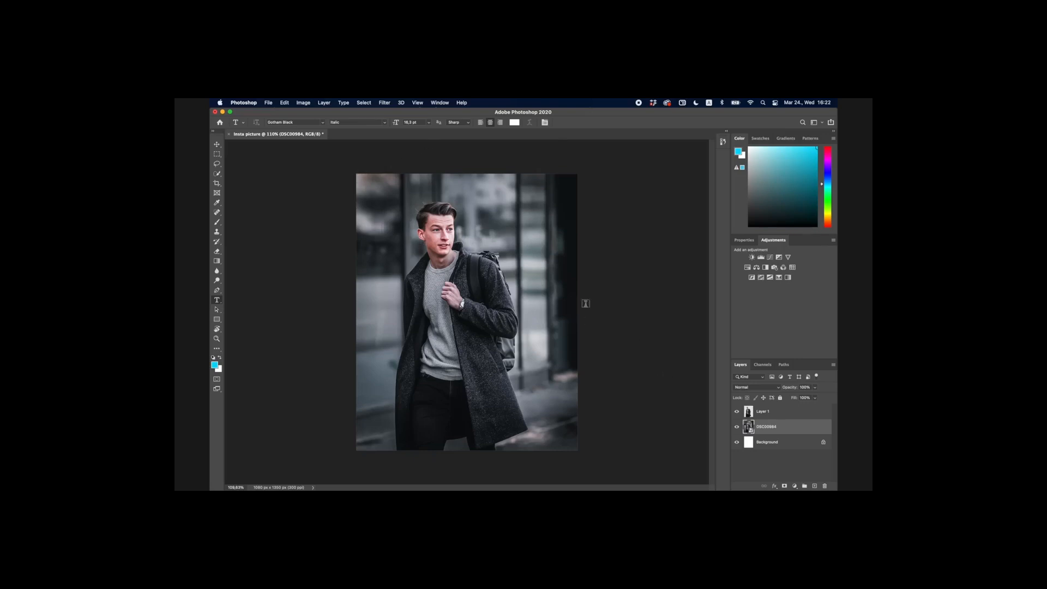
- Create a new layer above Layer 1 and add the text FASHION near the picture's upper-left corner
click(814, 485)
drag(767, 426, 767, 405)
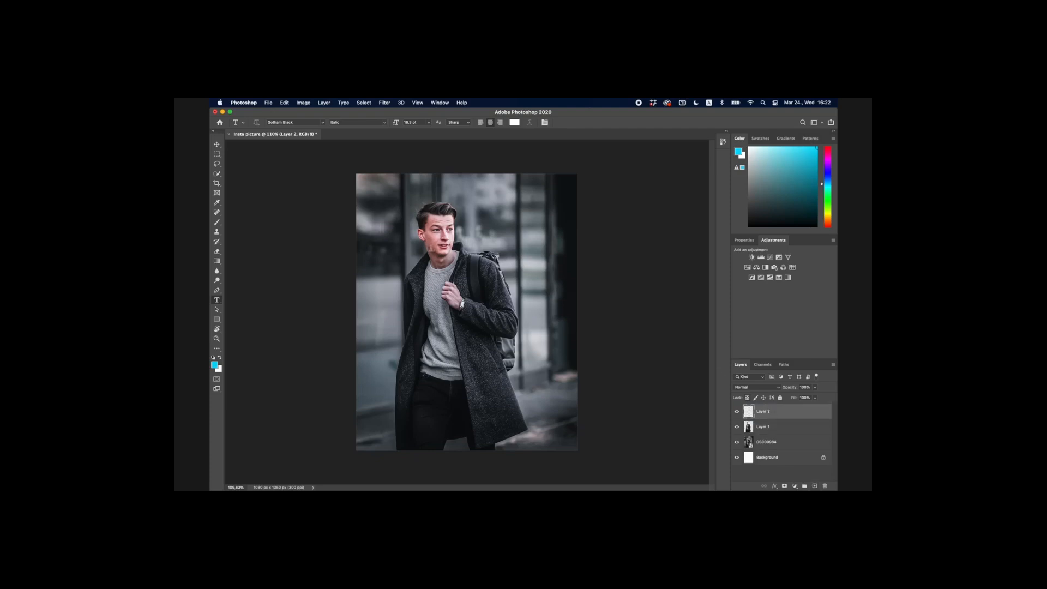
click(374, 208)
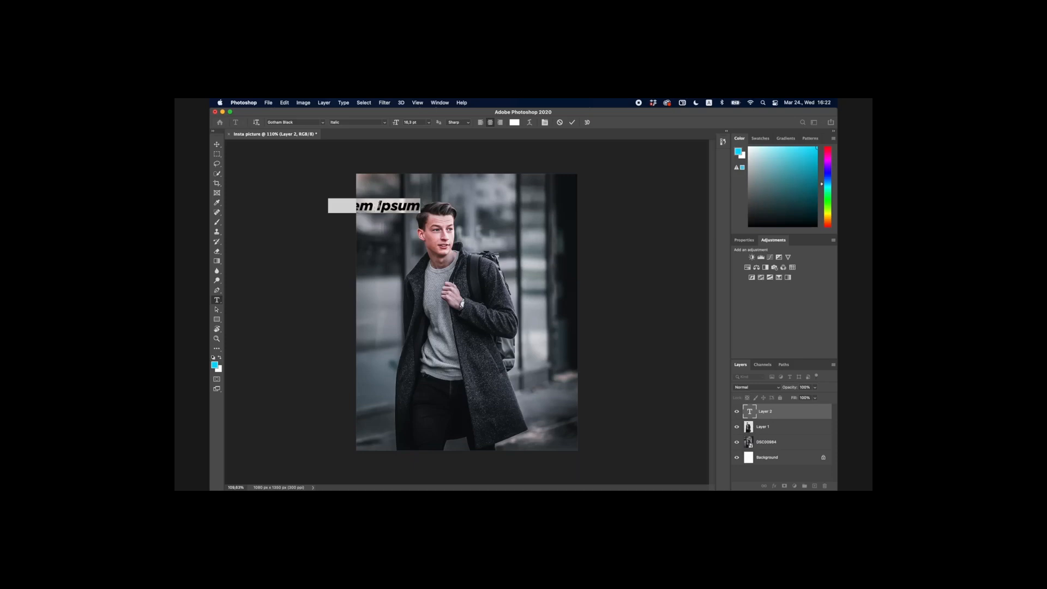
key(BackSpace)
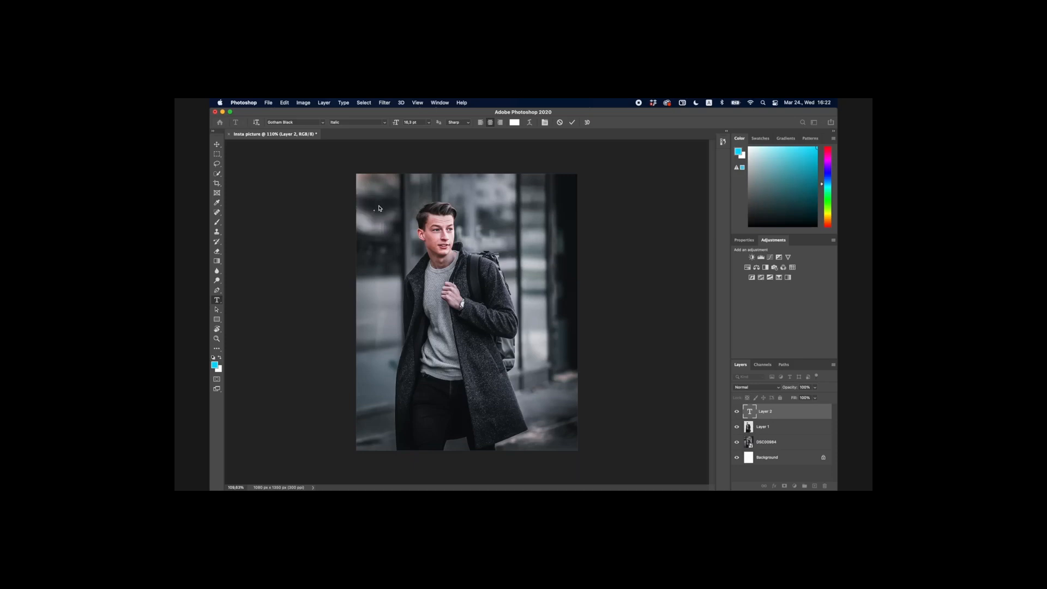
text(FASHION)
click(574, 124)
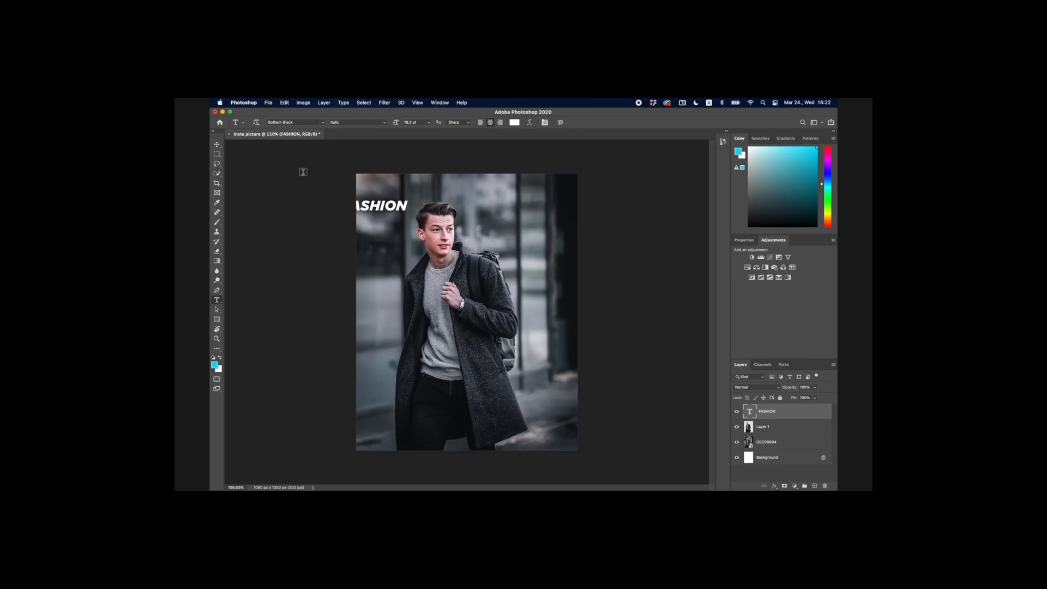
- Enlarge the FASHION text across the top of the picture and move its layer beneath Layer 1, behind the man's head
click(217, 145)
key(super+t)
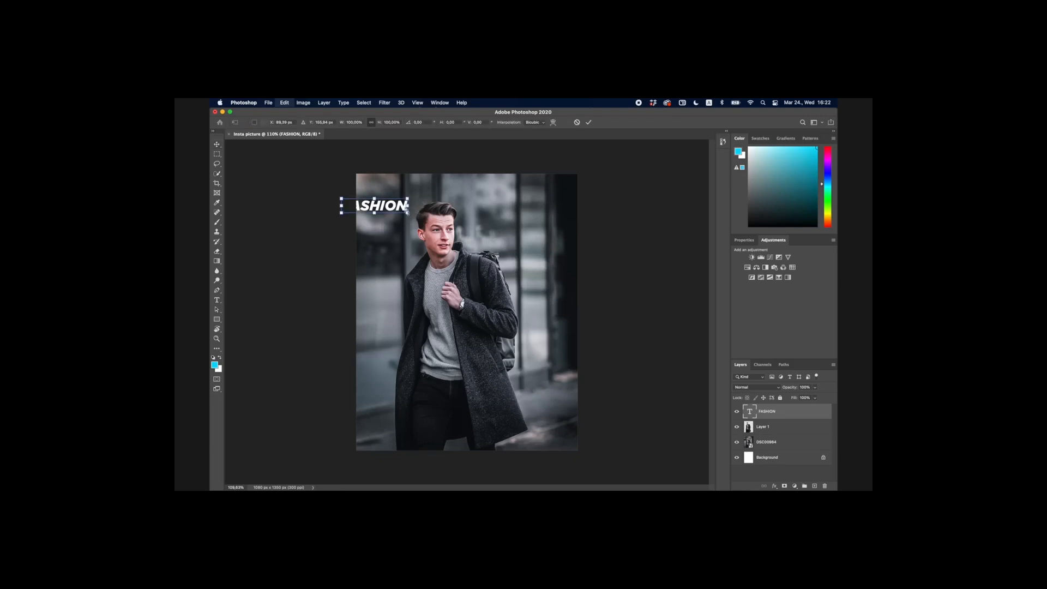
drag(407, 209, 438, 194)
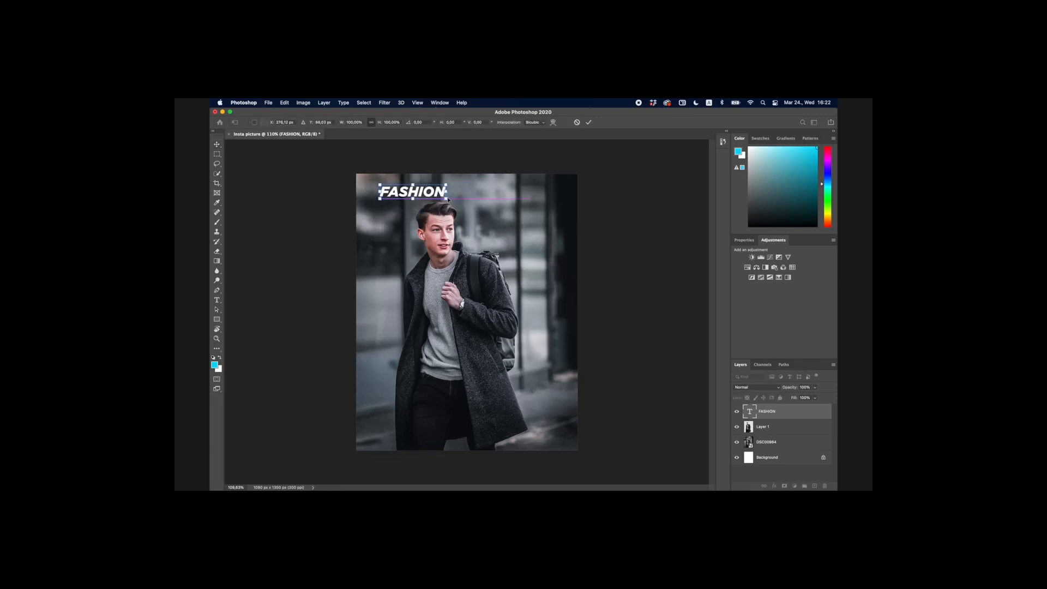
drag(502, 222, 561, 254)
key(Return)
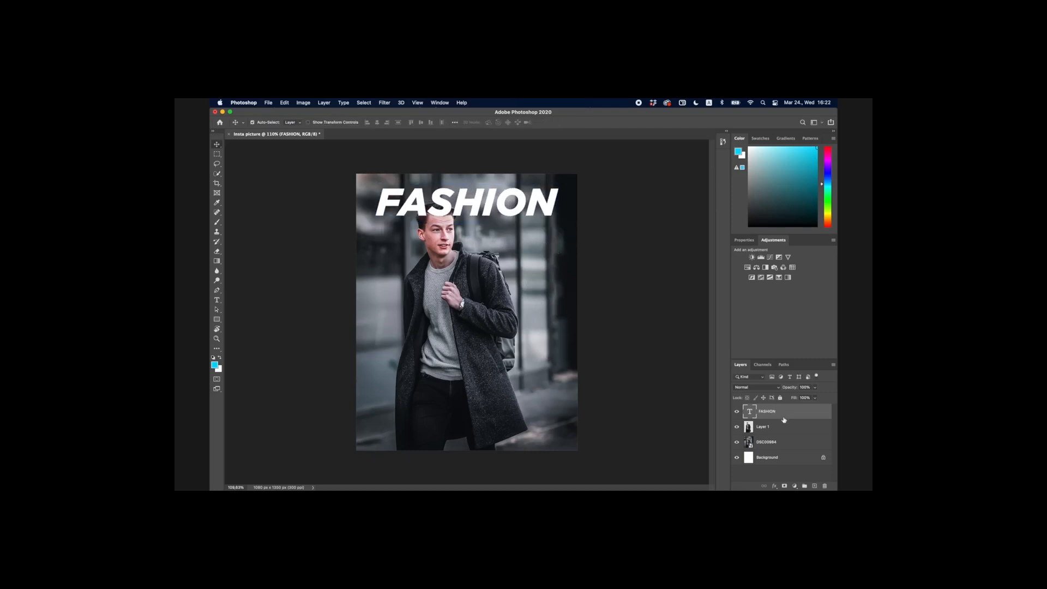
drag(781, 415, 766, 436)
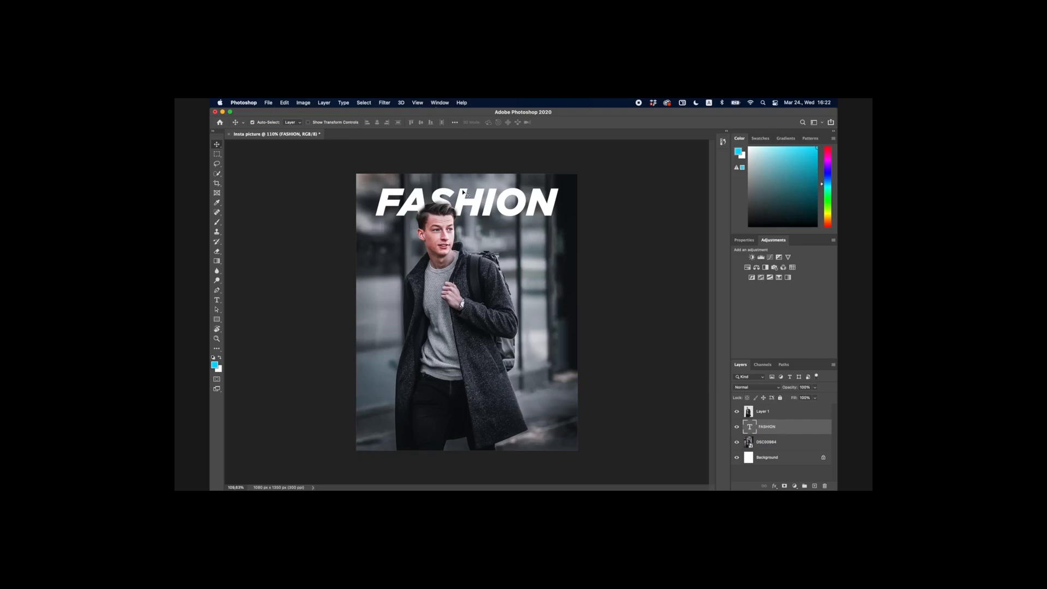
- Change the font of the FASHION text to Bebas Neue
double_click(534, 217)
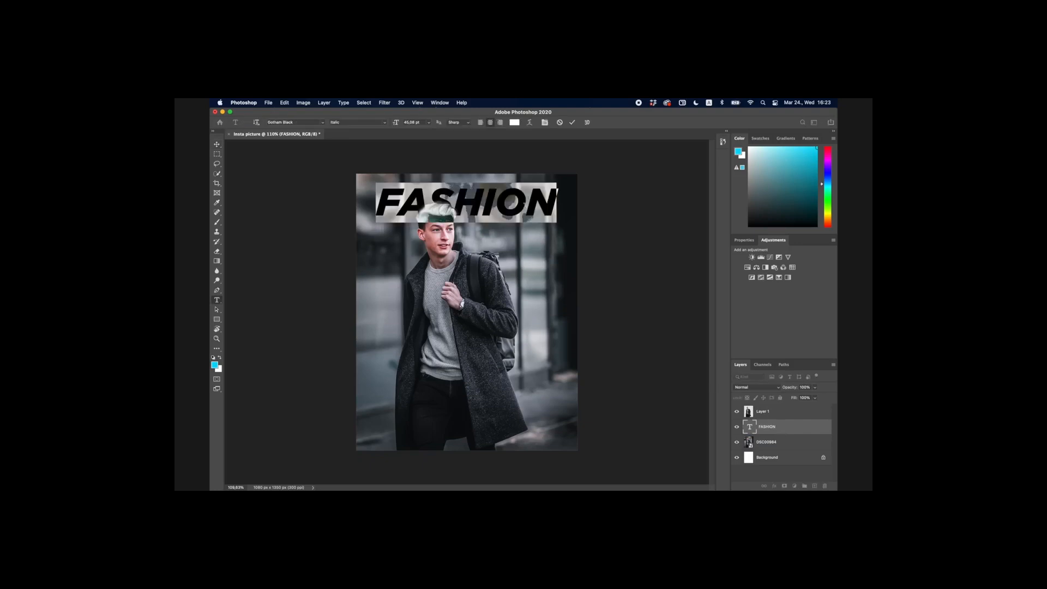
click(316, 123)
text(Bebas Neue)
click(571, 122)
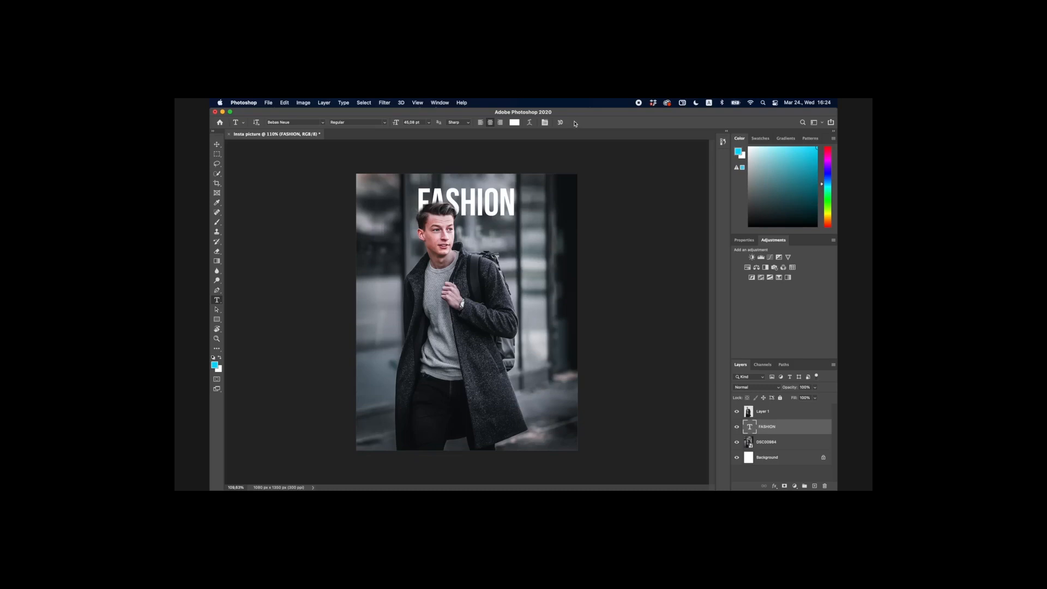
- Draw a rectangle with white fill and no stroke, about 377 × 498 px, in the picture's upper-left area behind the man
click(217, 319)
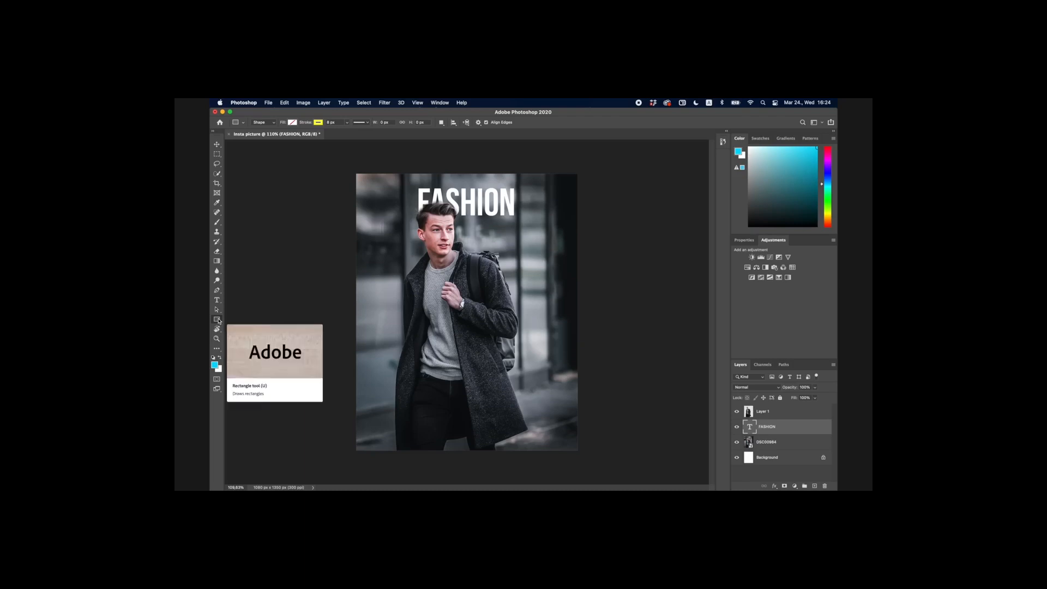
right_click(217, 320)
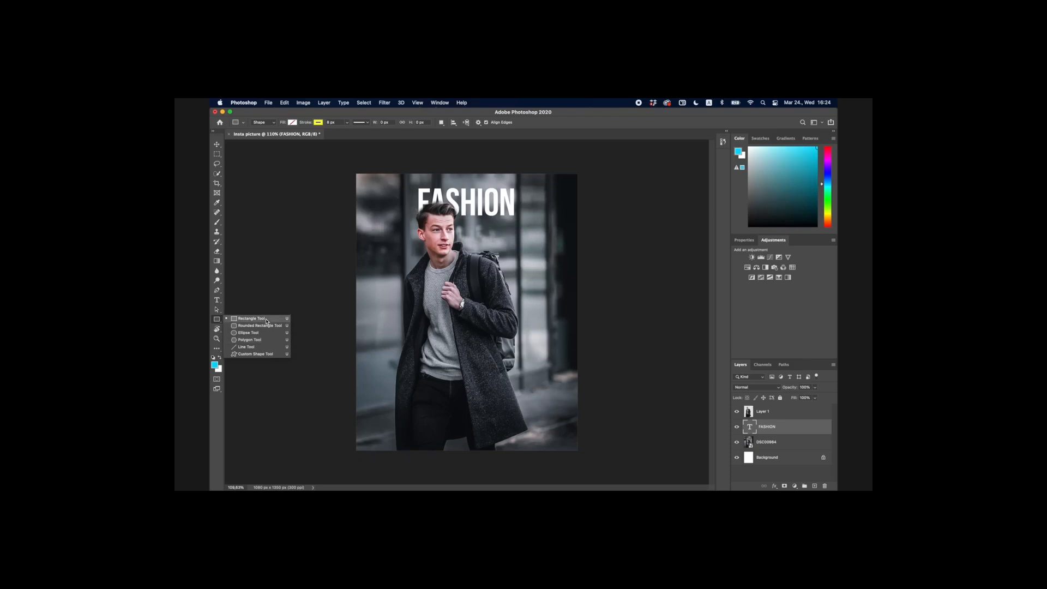
click(266, 320)
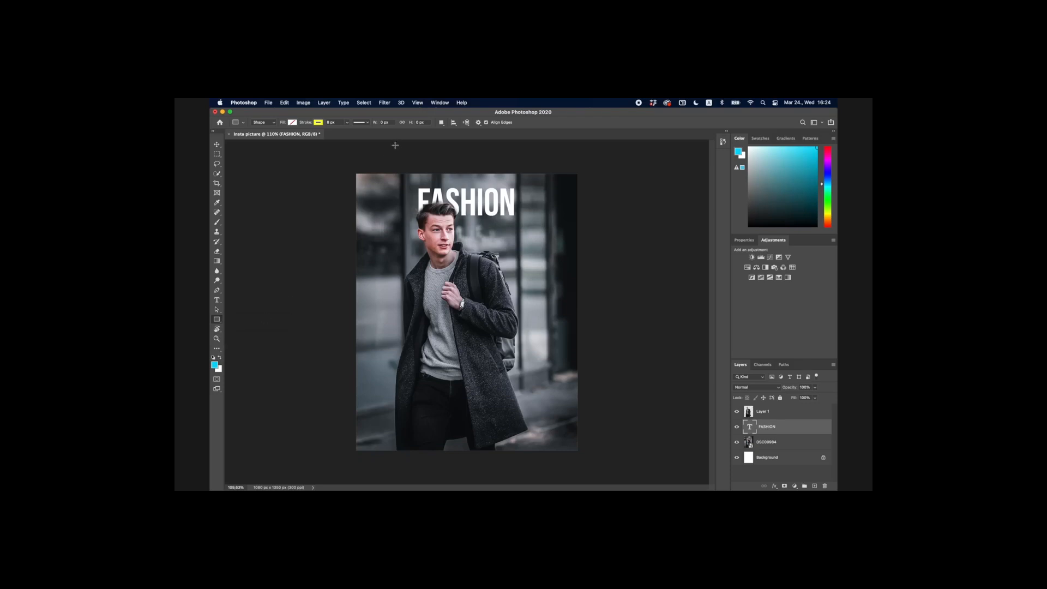
click(293, 123)
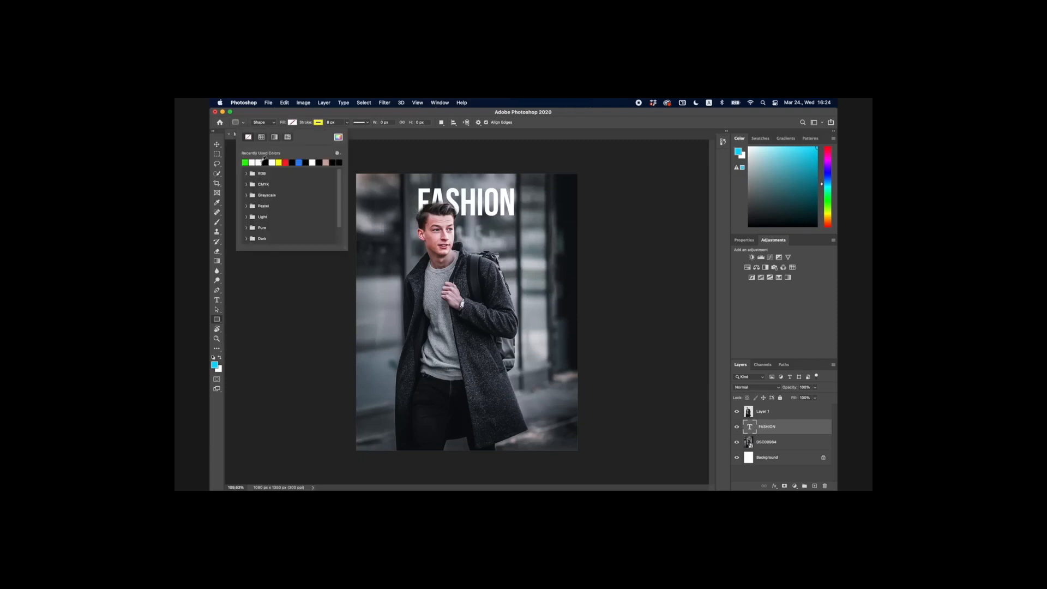
click(260, 162)
click(318, 123)
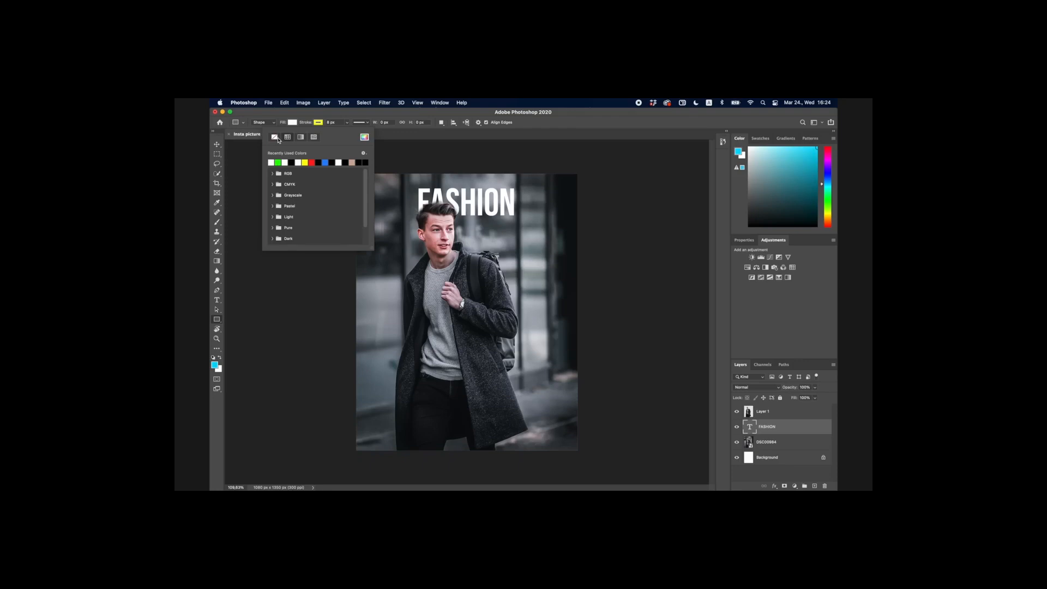
click(316, 126)
drag(366, 189, 444, 291)
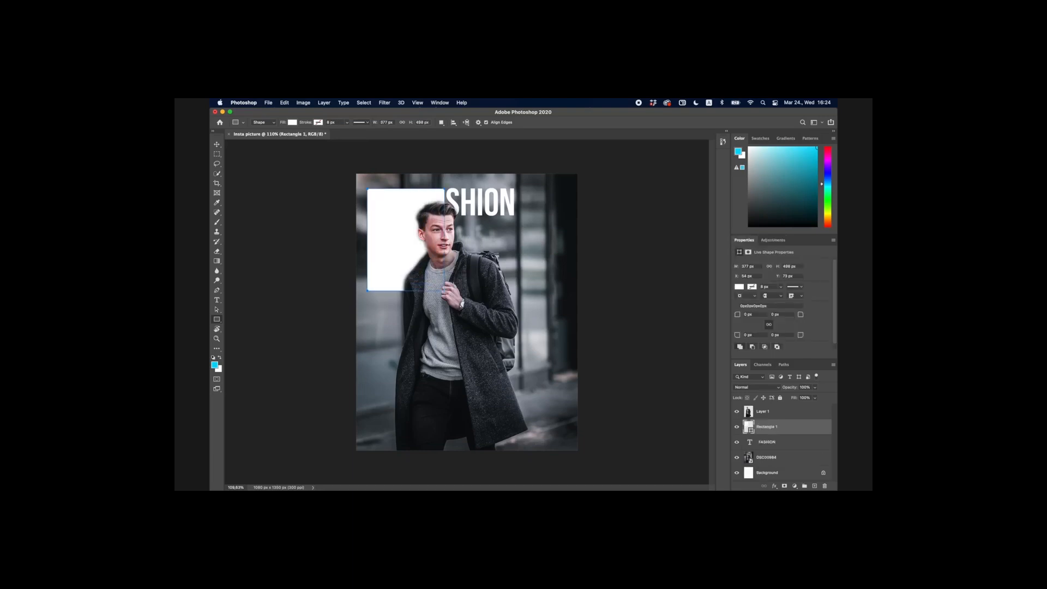
mouse_move(366, 300)
mouse_down()
mouse_move(383, 319)
mouse_move(394, 300)
mouse_move(397, 313)
mouse_up()
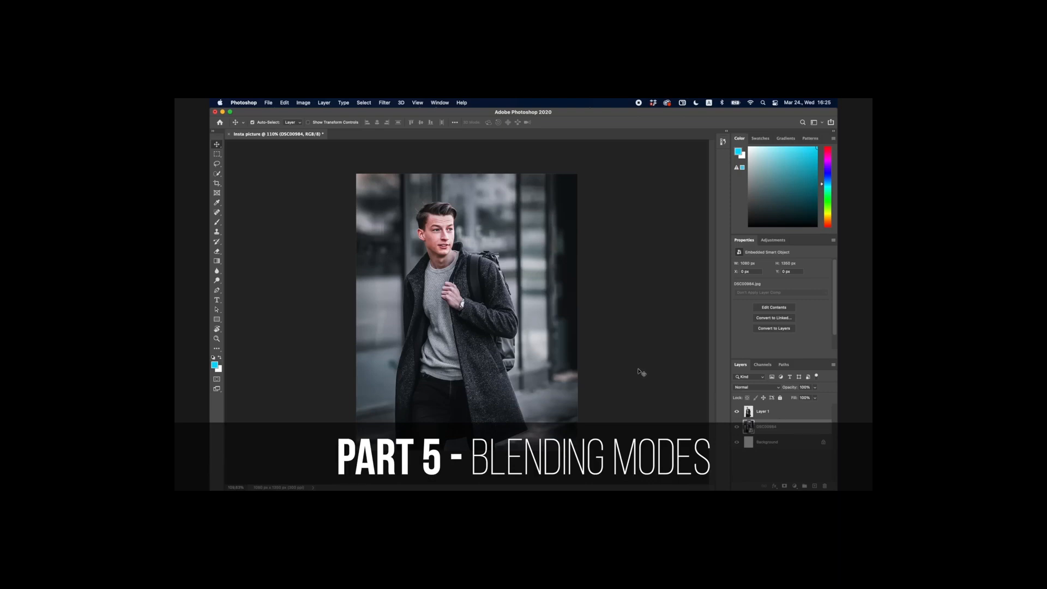
- Preview Lensflare.jpeg on the desktop and place it over the picture's upper-left corner in Photoshop, with its layer above Layer 1
click(649, 218)
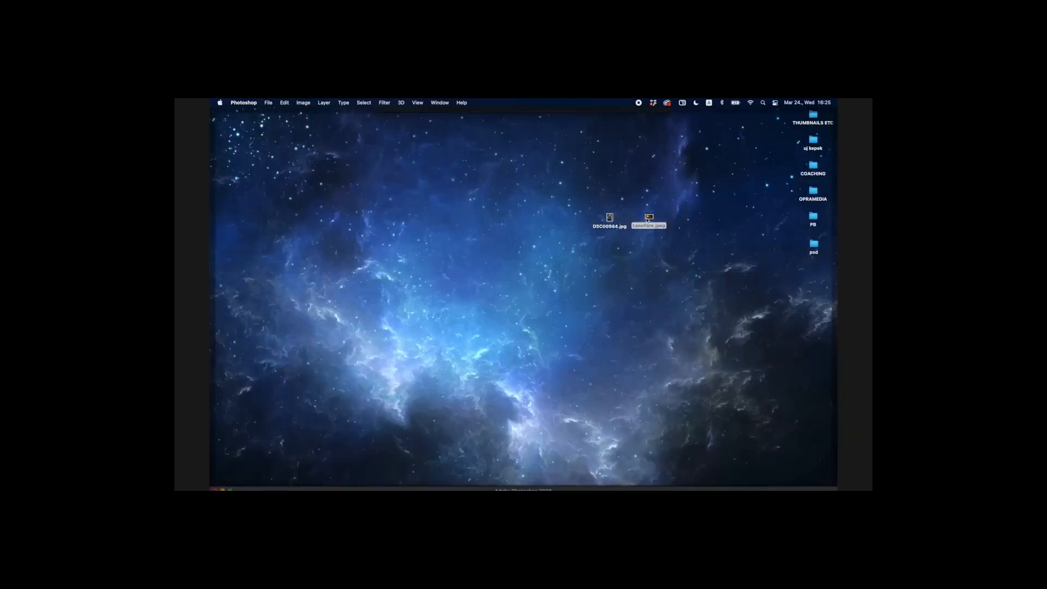
key(space)
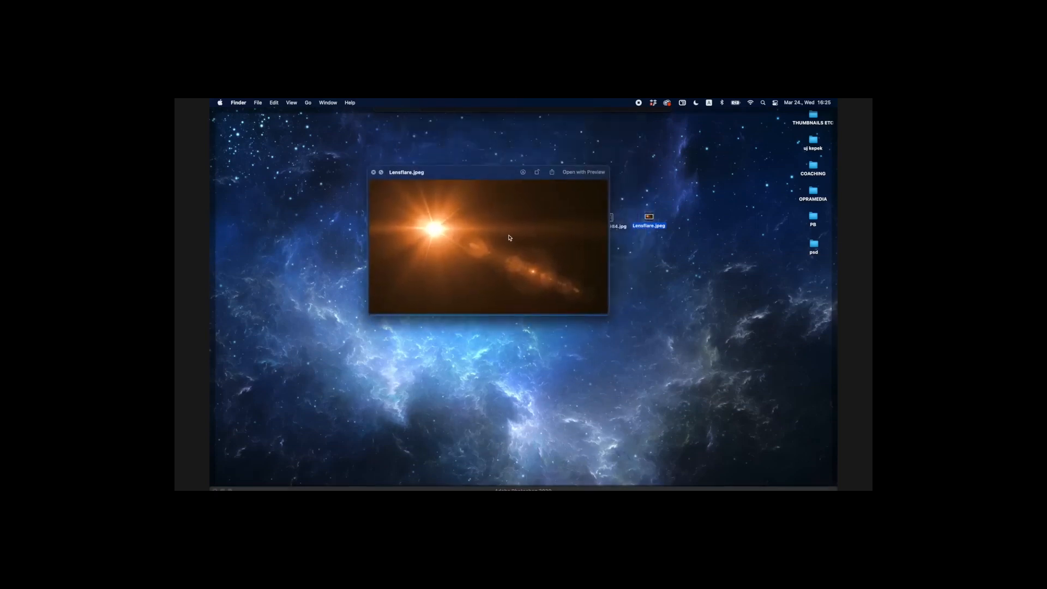
key(space)
drag(648, 218, 567, 322)
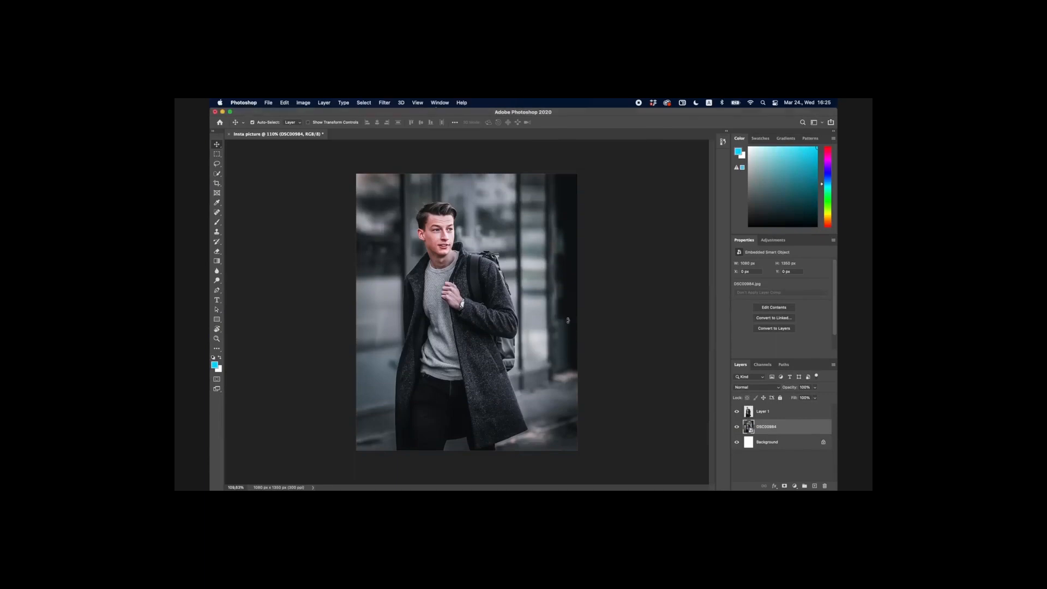
drag(502, 280, 443, 171)
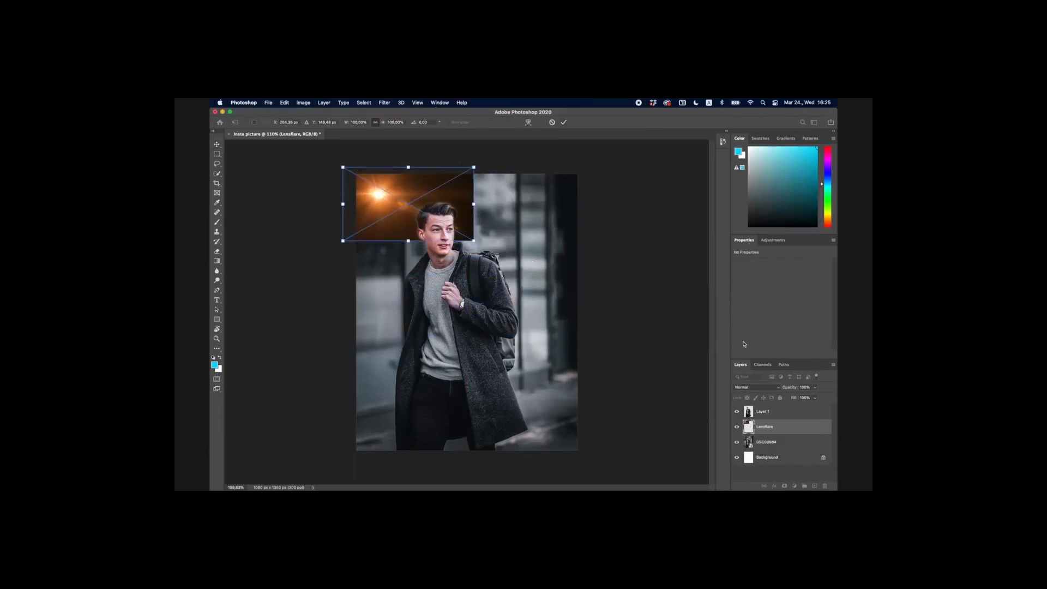
drag(769, 426, 768, 410)
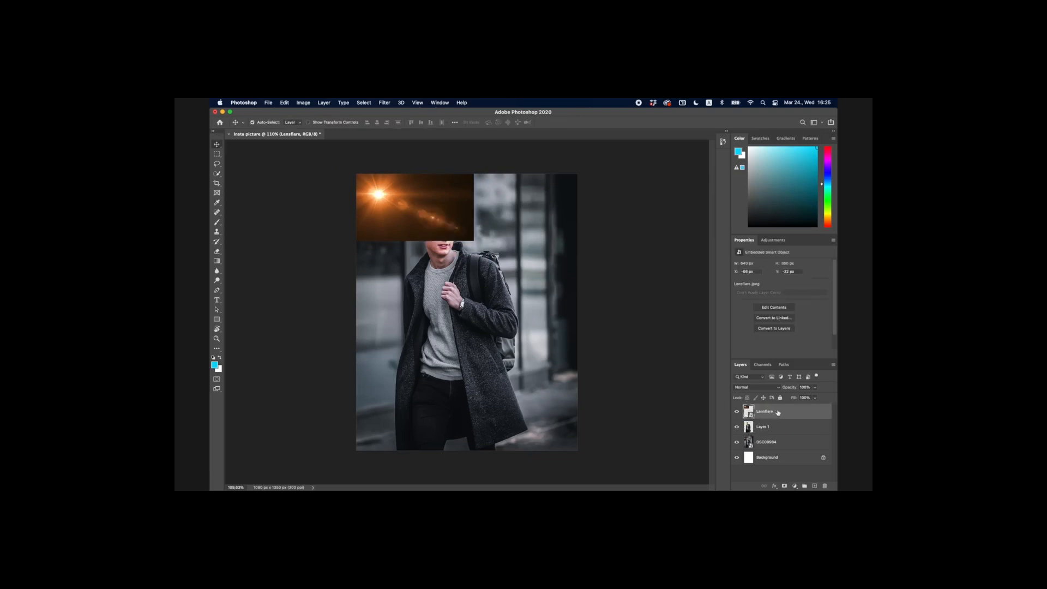
- Enlarge the lens flare to about 181% with its bright spot in the picture's upper-left corner and set its blend mode to Screen
key(ctrl+t)
drag(525, 292, 575, 328)
drag(489, 239, 466, 218)
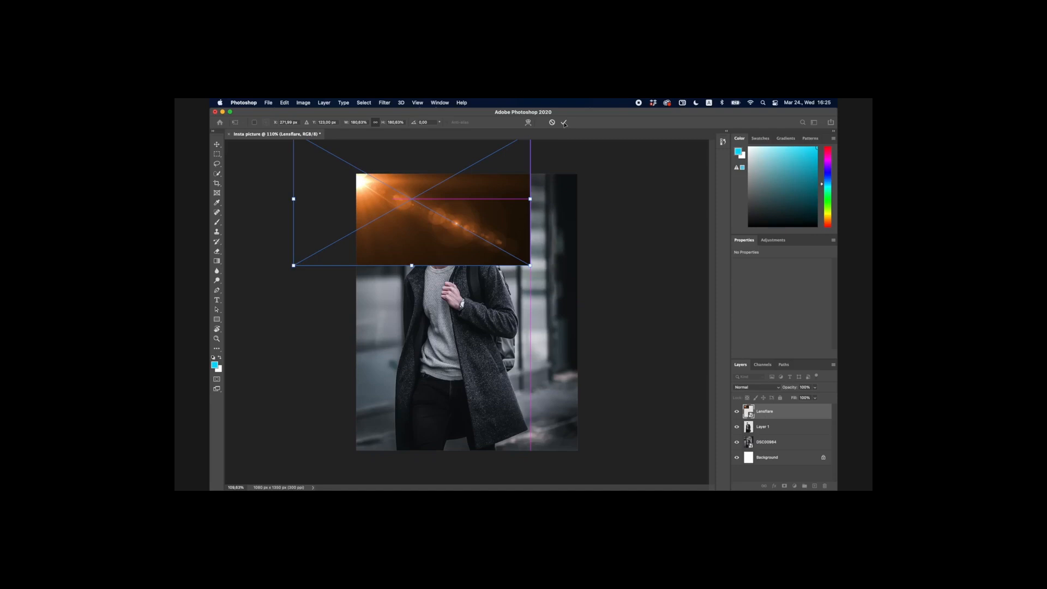
click(564, 123)
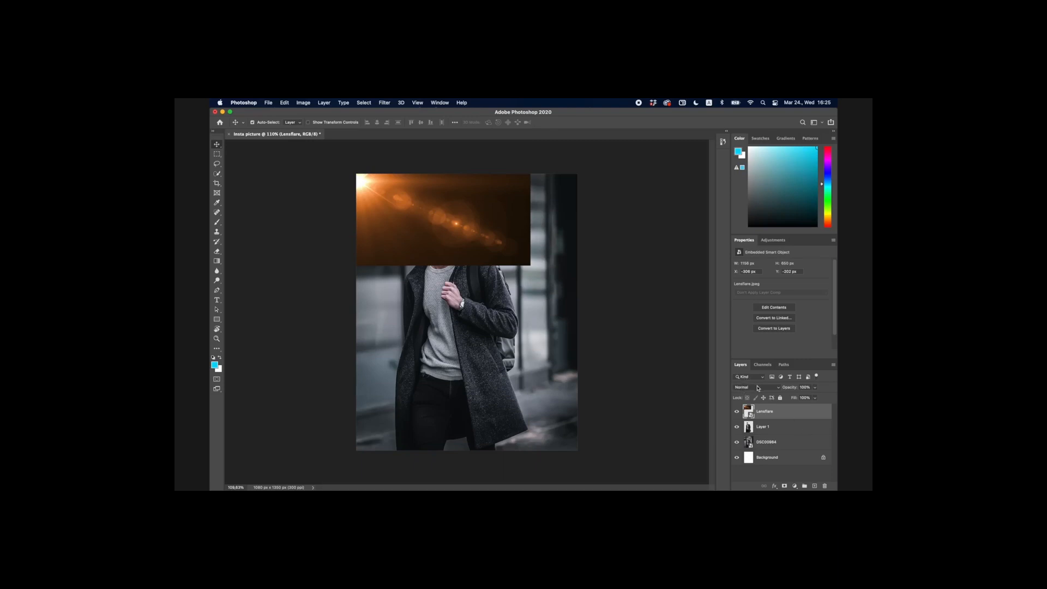
click(757, 388)
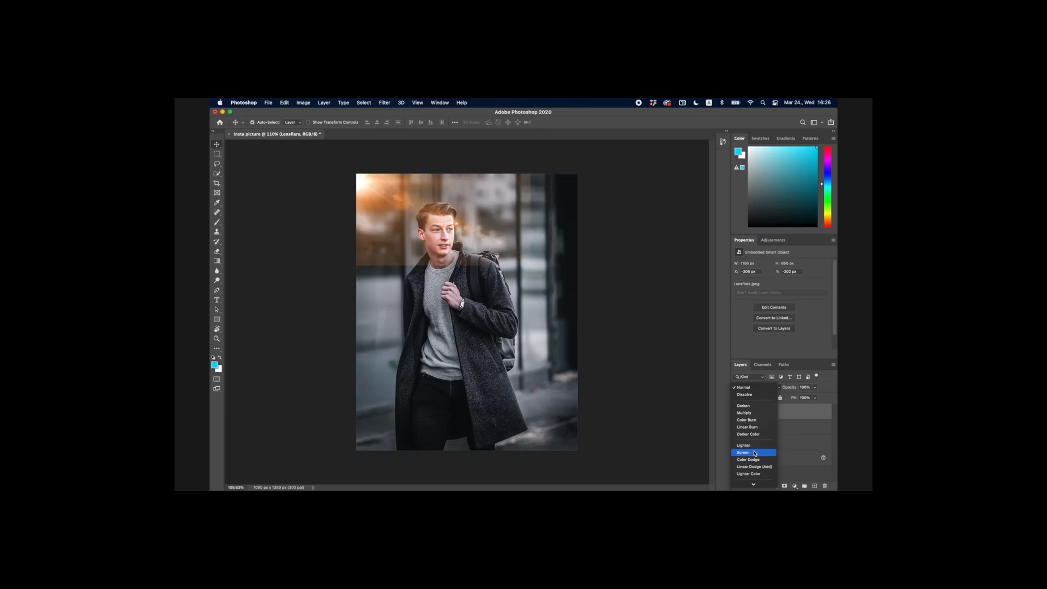
click(755, 453)
- Enlarge the lens flare further to about 234% and shift it up and left so its glow falls on the man's head
key(super+t)
drag(530, 265, 585, 332)
drag(487, 241, 437, 230)
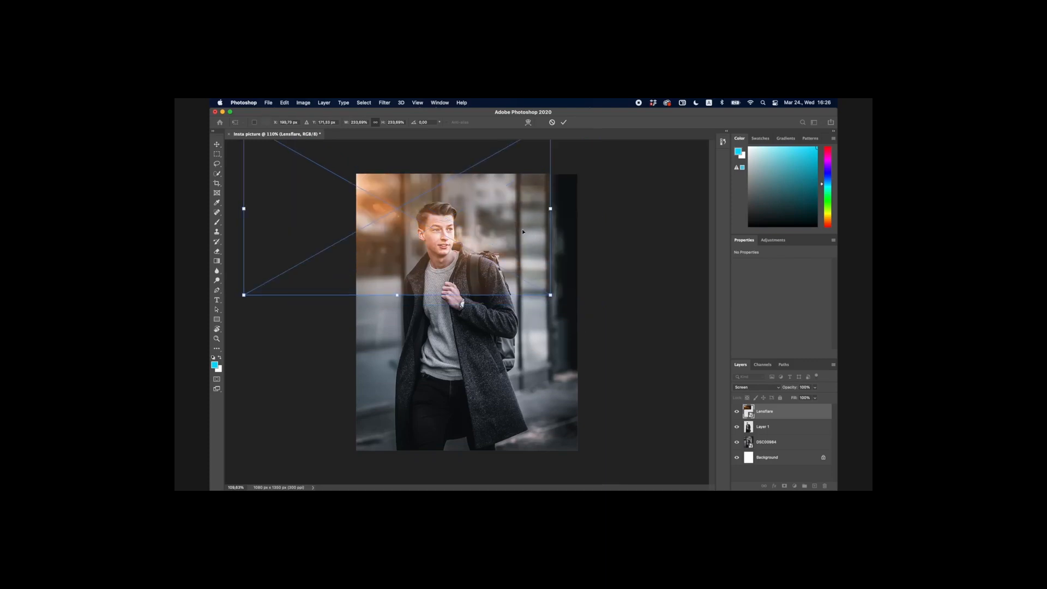
drag(513, 221, 504, 212)
click(564, 123)
- Rasterize the Lensflare layer and erase its hard lower and right edges with a larger, soft Eraser brush
click(217, 251)
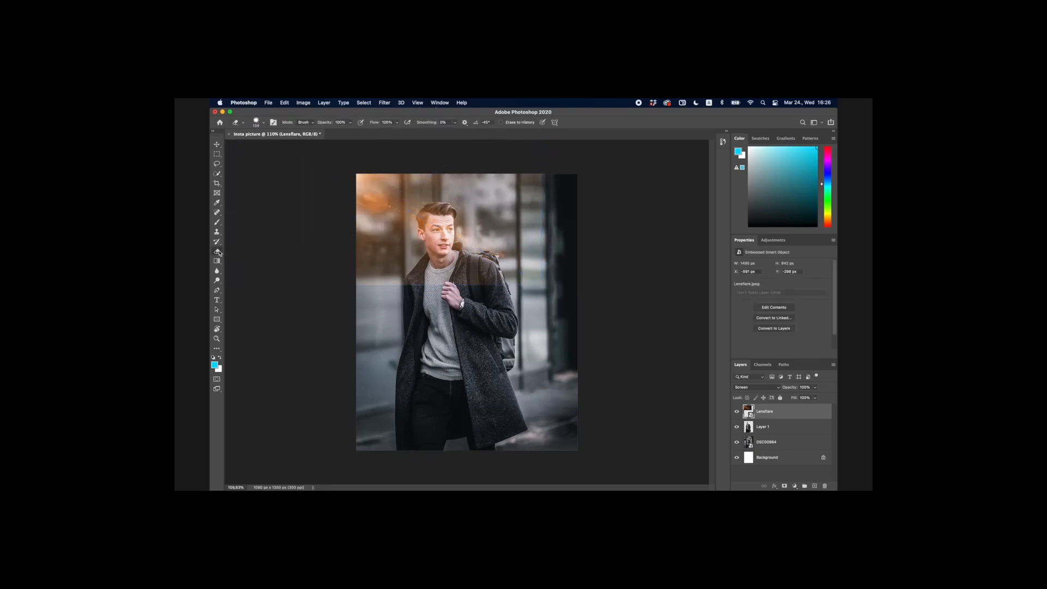
click(262, 123)
drag(280, 146, 288, 146)
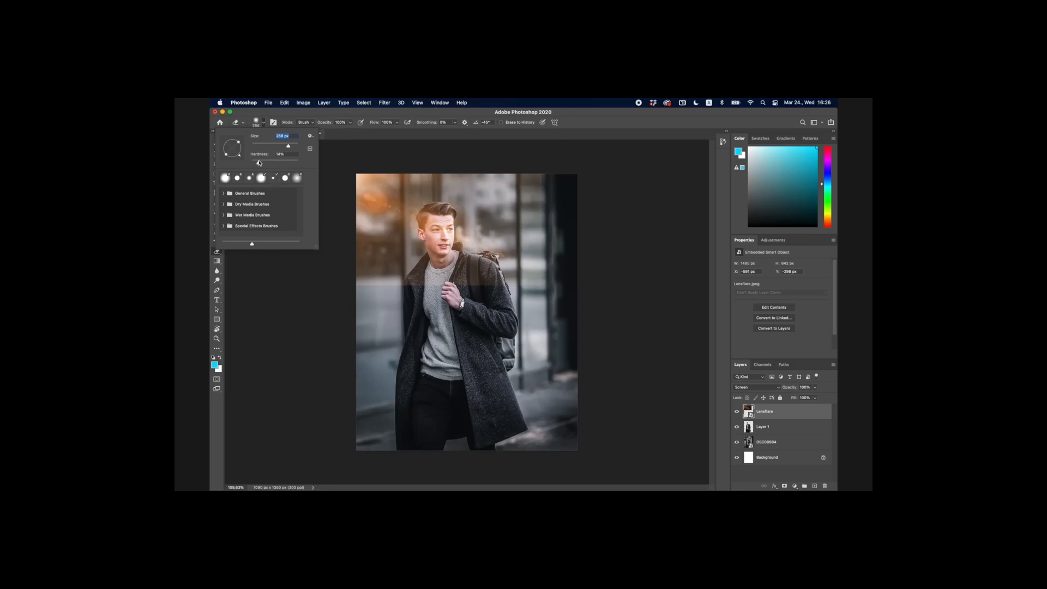
click(263, 124)
click(518, 231)
click(546, 262)
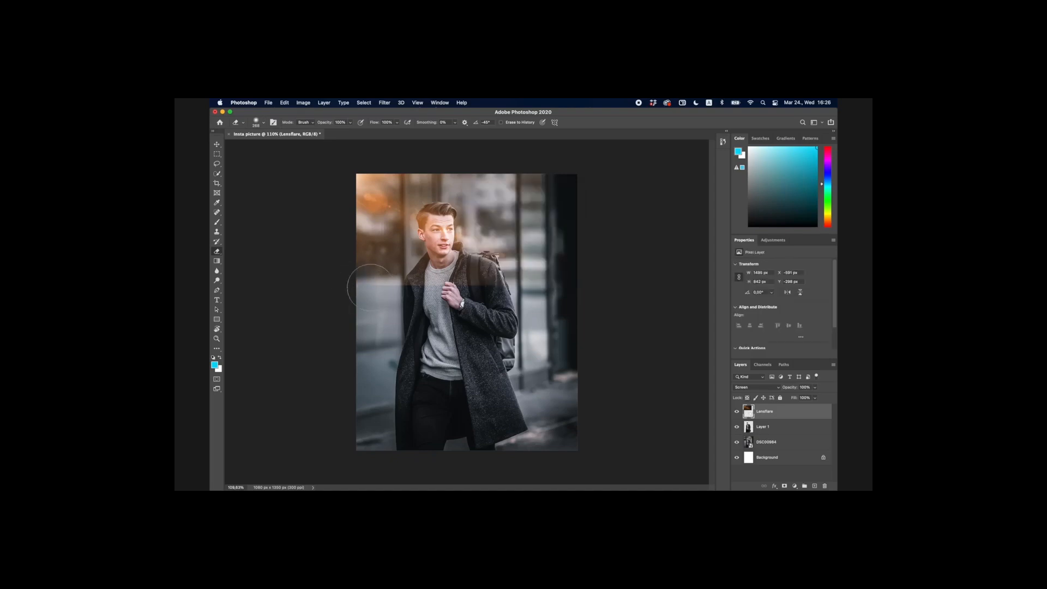
mouse_move(499, 268)
mouse_down()
mouse_move(547, 196)
mouse_move(534, 213)
mouse_up()
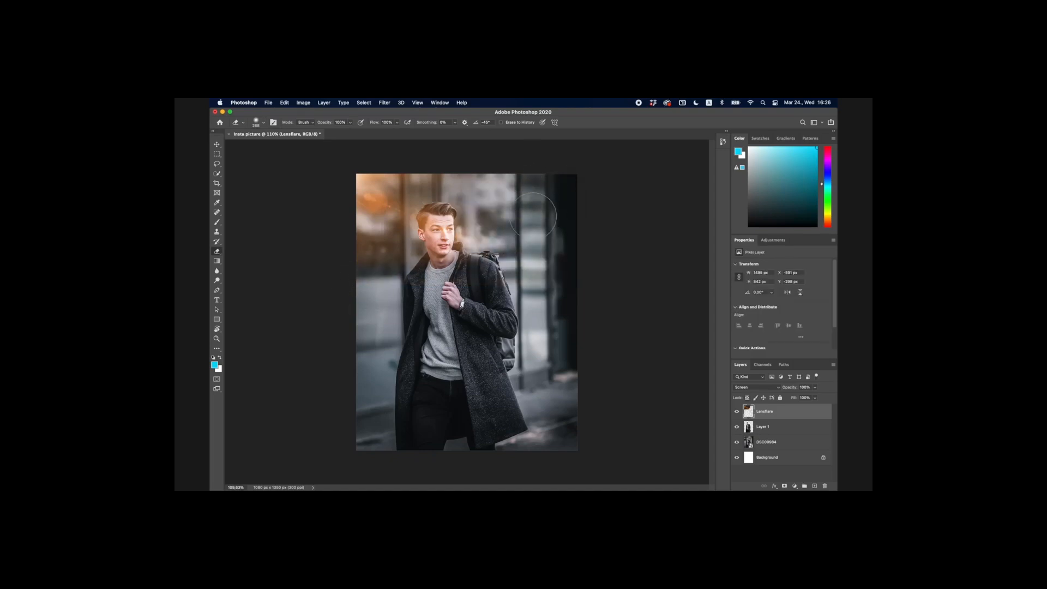
- Erase the orange lens flare glow from the man's face with the soft Eraser brush
click(440, 230)
drag(438, 231, 441, 245)
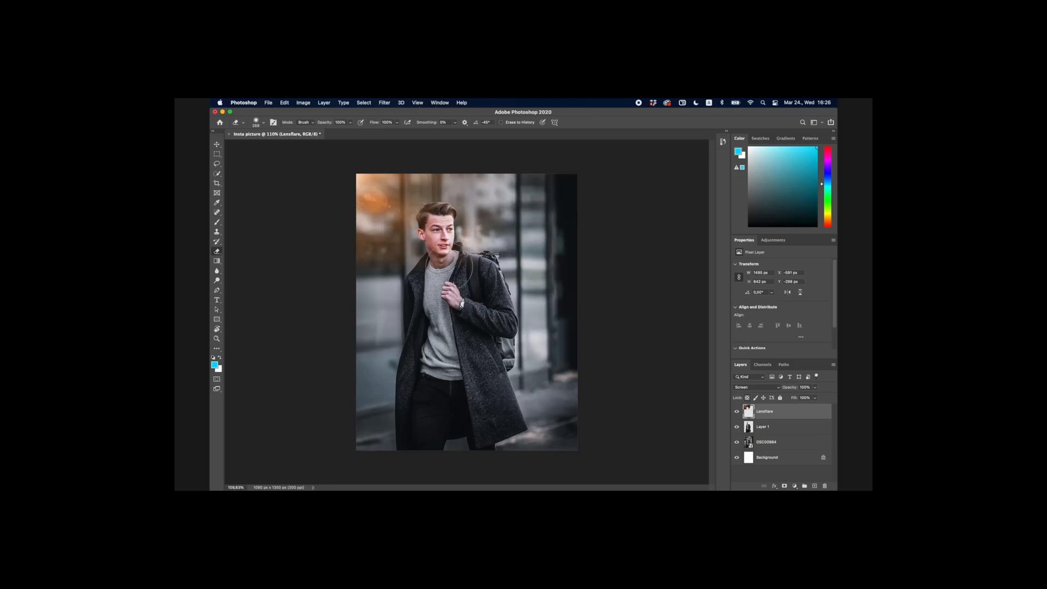
scroll(466, 295, down, 1)
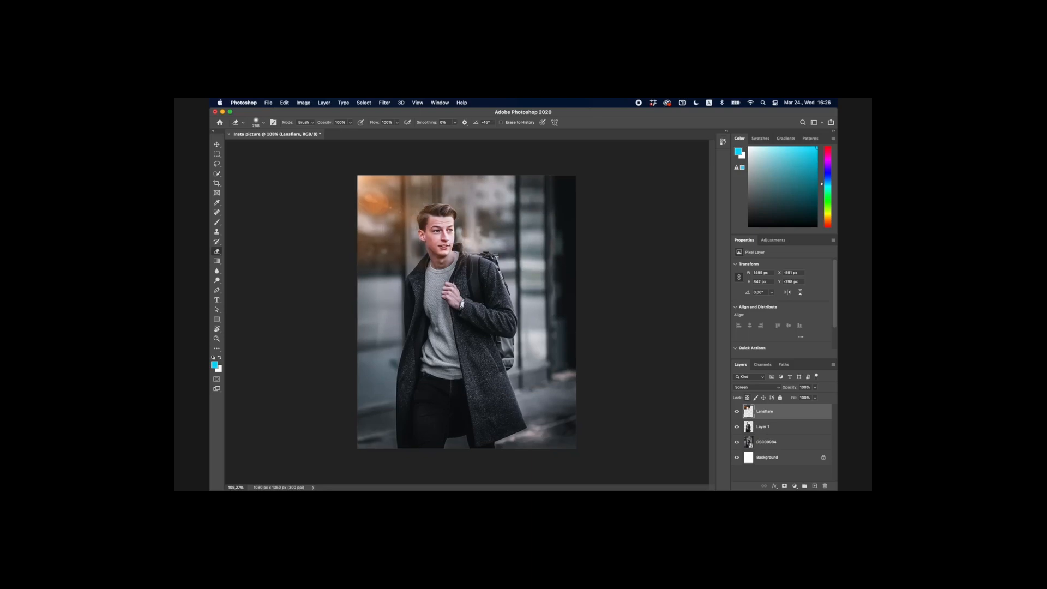
- Compare the picture with and without the Lensflare layer and inspect the blended glow
click(736, 411)
click(737, 411)
click(736, 412)
click(735, 412)
scroll(671, 427, down, 3)
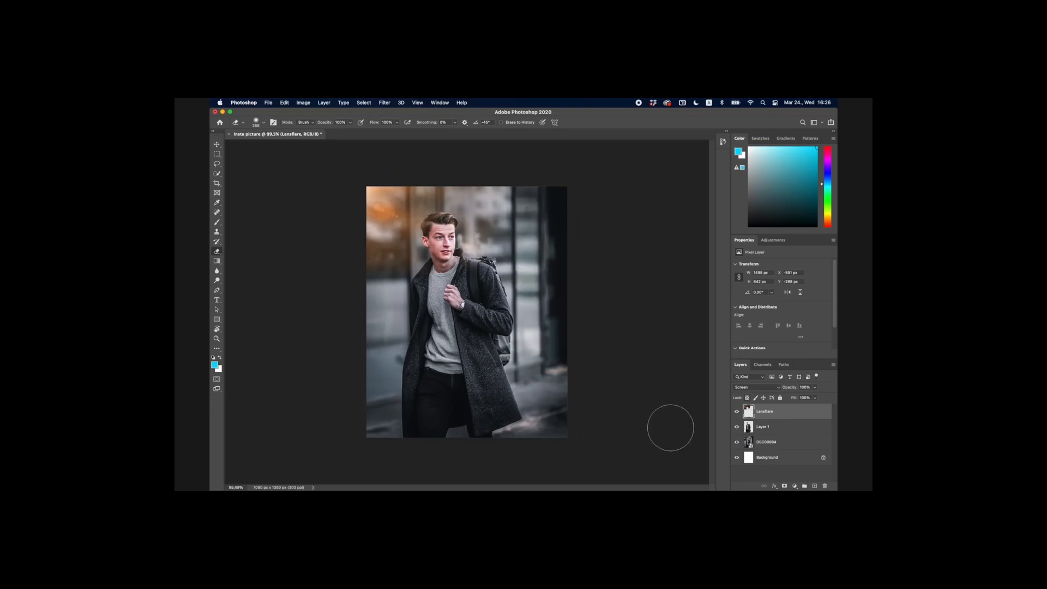
scroll(670, 428, up, 3)
scroll(670, 427, up, 2)
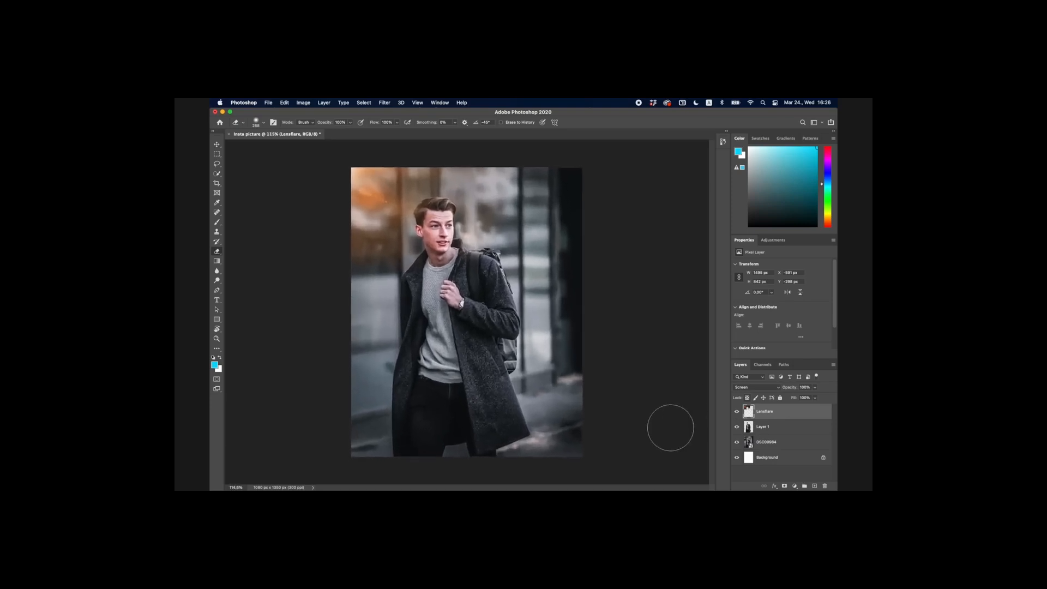
- Add a Curves adjustment layer above Layer 1 and shape a gentle S-curve with brighter highlights and darker shadows
click(777, 426)
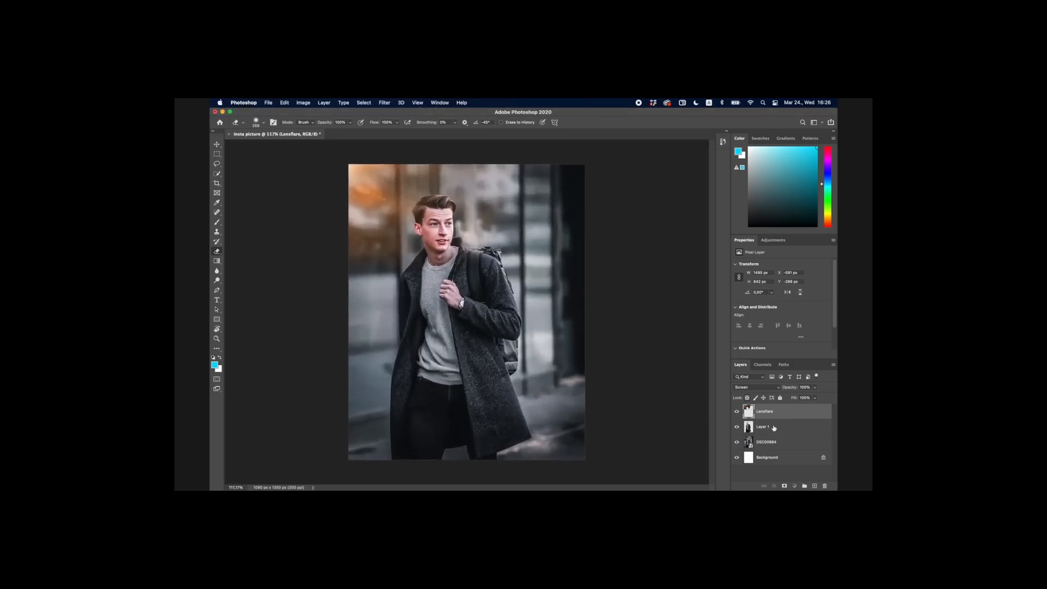
click(776, 425)
click(768, 242)
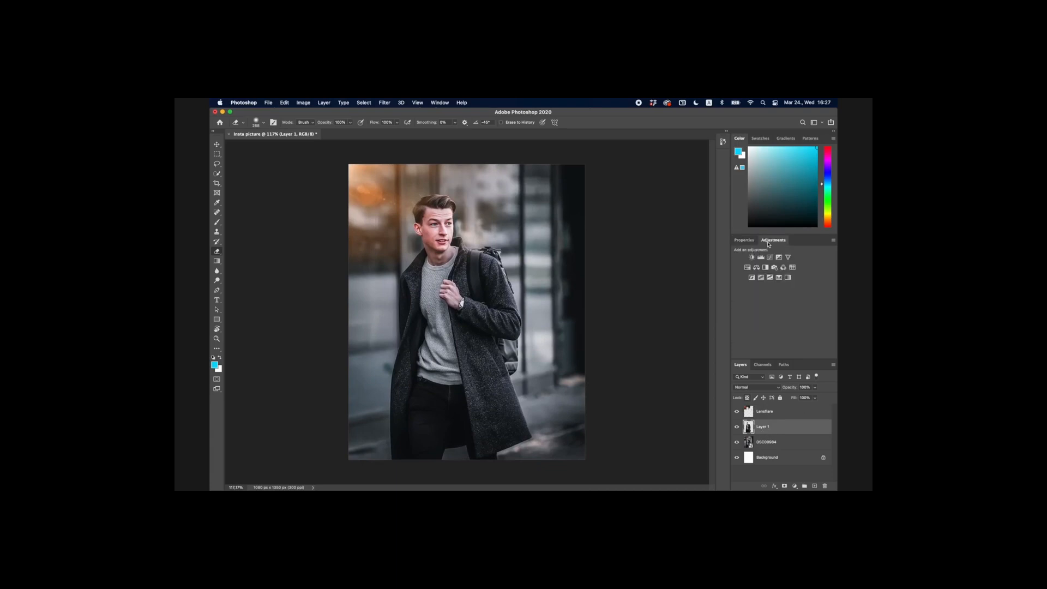
click(769, 443)
click(772, 427)
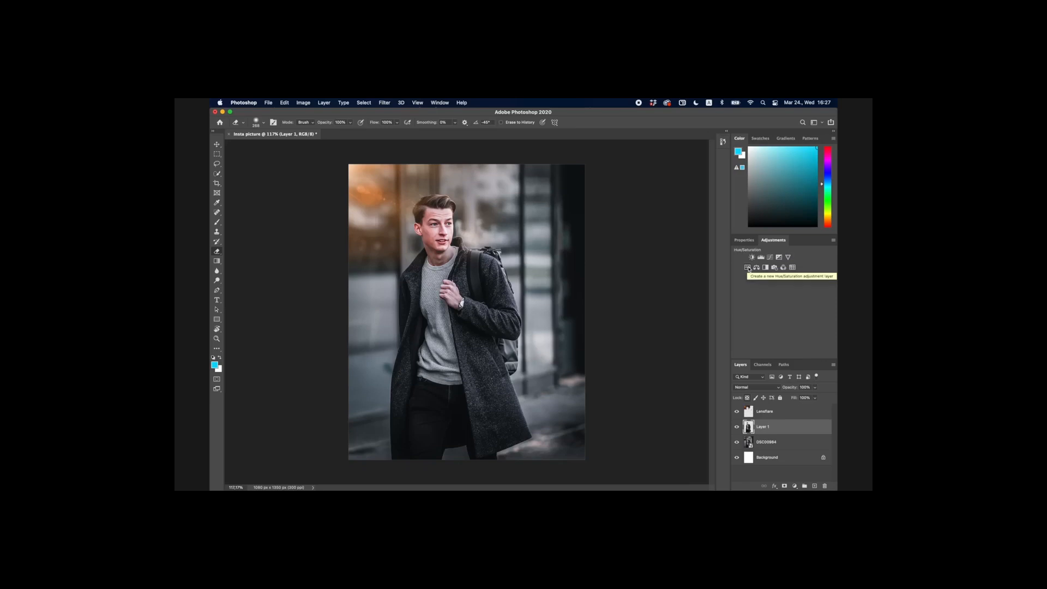
click(770, 258)
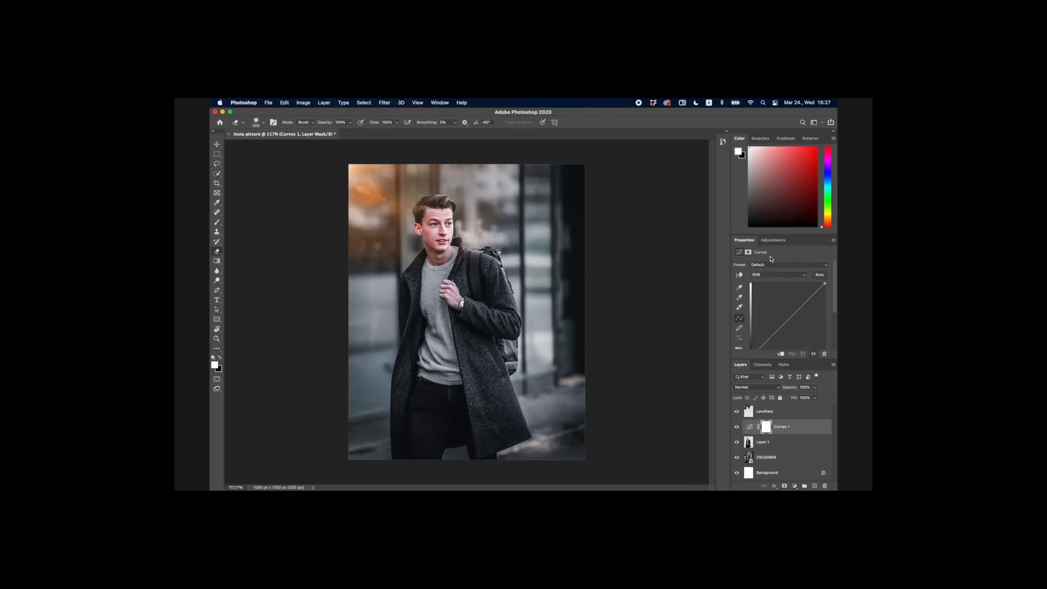
drag(805, 300, 779, 327)
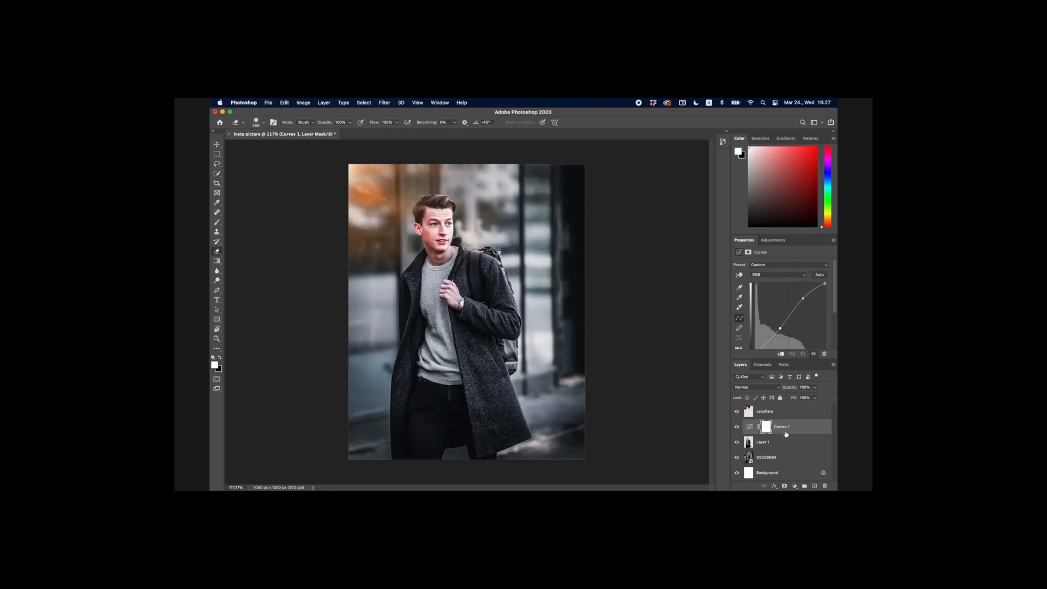
- Compare the picture with the Curves 1 adjustment hidden and shown
click(736, 426)
click(736, 426)
click(736, 426)
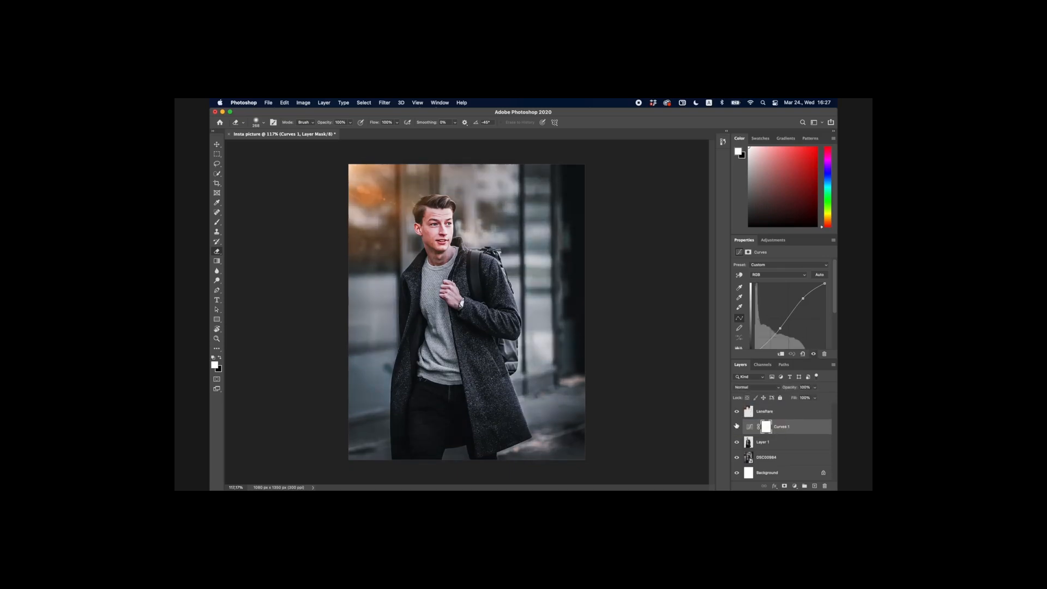
click(736, 426)
click(736, 425)
click(736, 426)
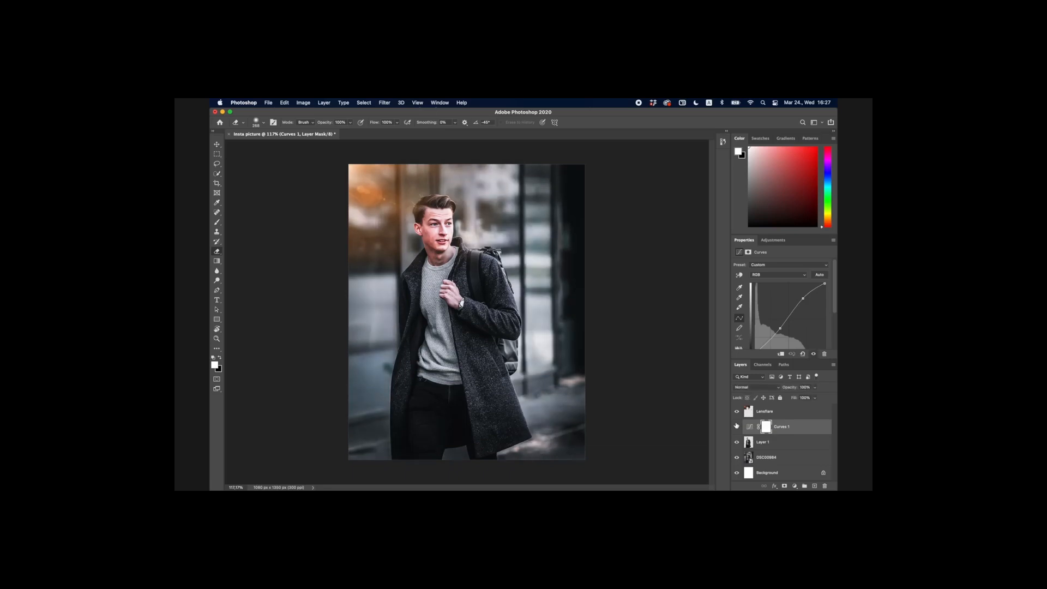
- Clip the Curves 1 adjustment to Layer 1 and compare the man with and without it
right_click(788, 430)
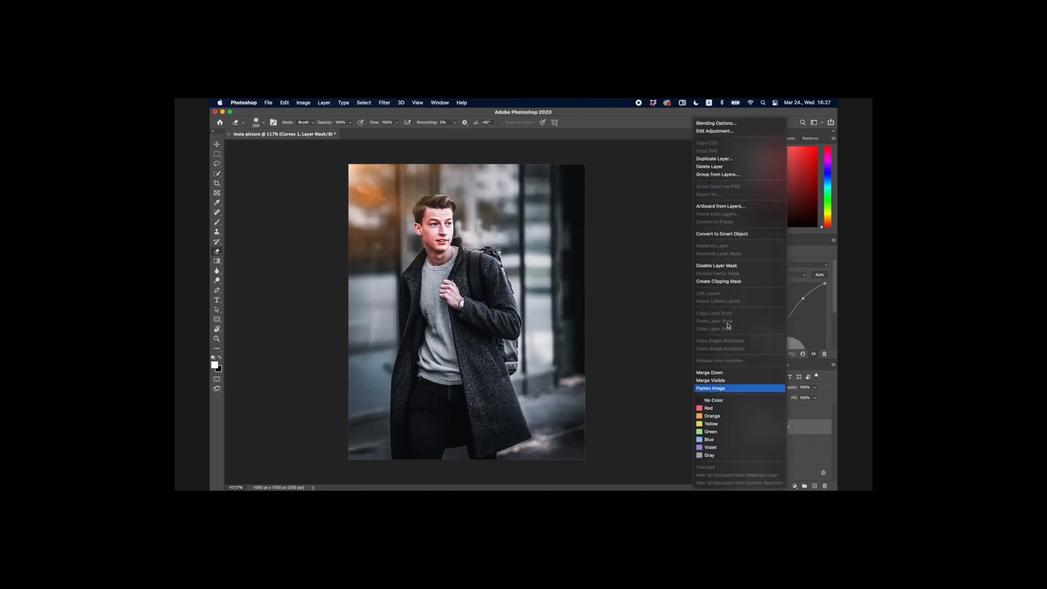
click(725, 281)
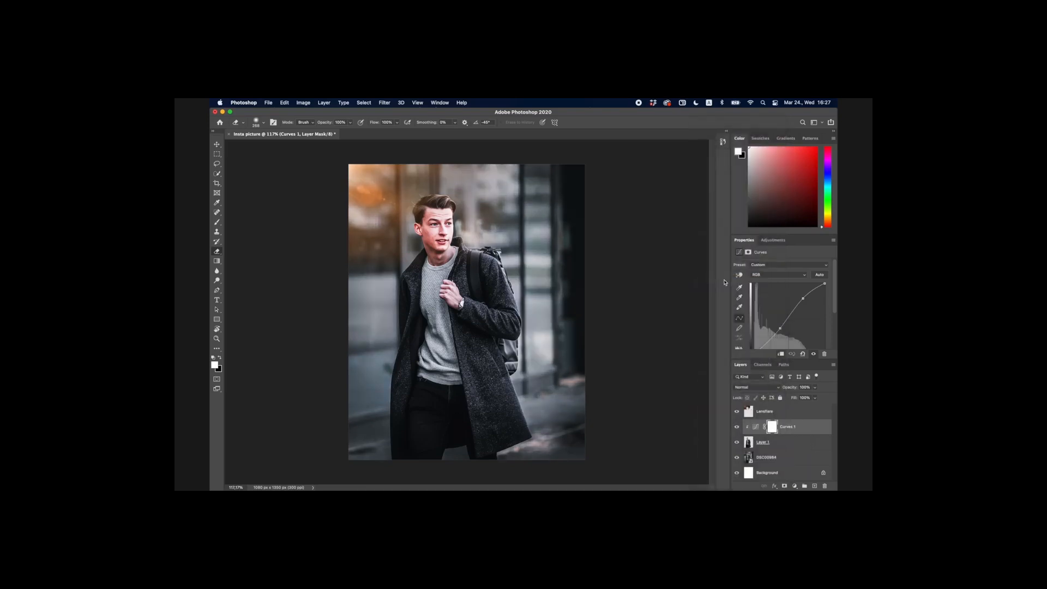
click(740, 429)
click(740, 430)
click(741, 430)
click(741, 429)
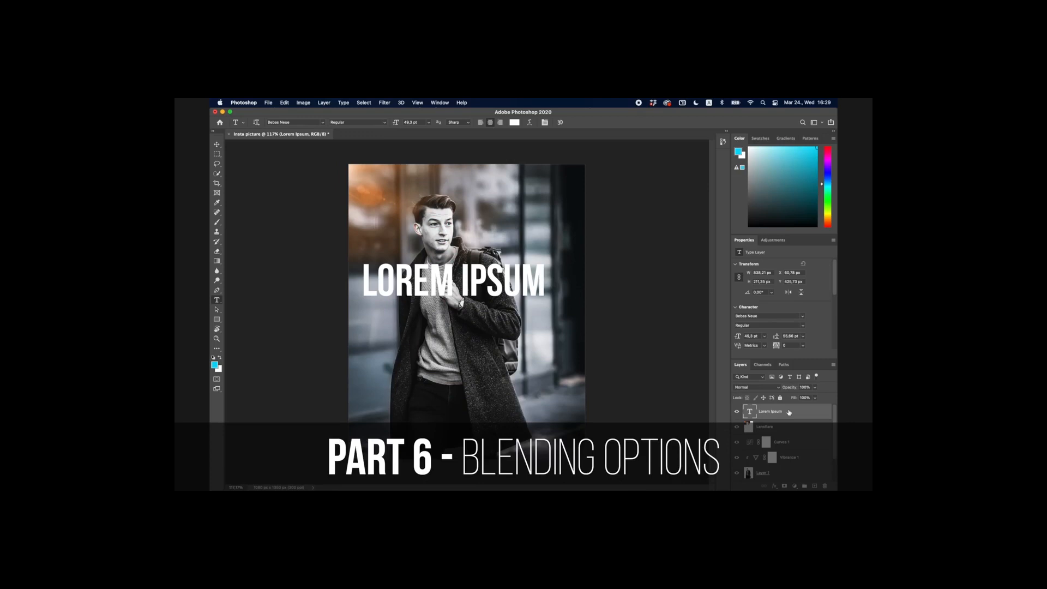
- Open the blending options of the Lorem Ipsum text layer and try a thin inside stroke in red ff0000
right_click(788, 412)
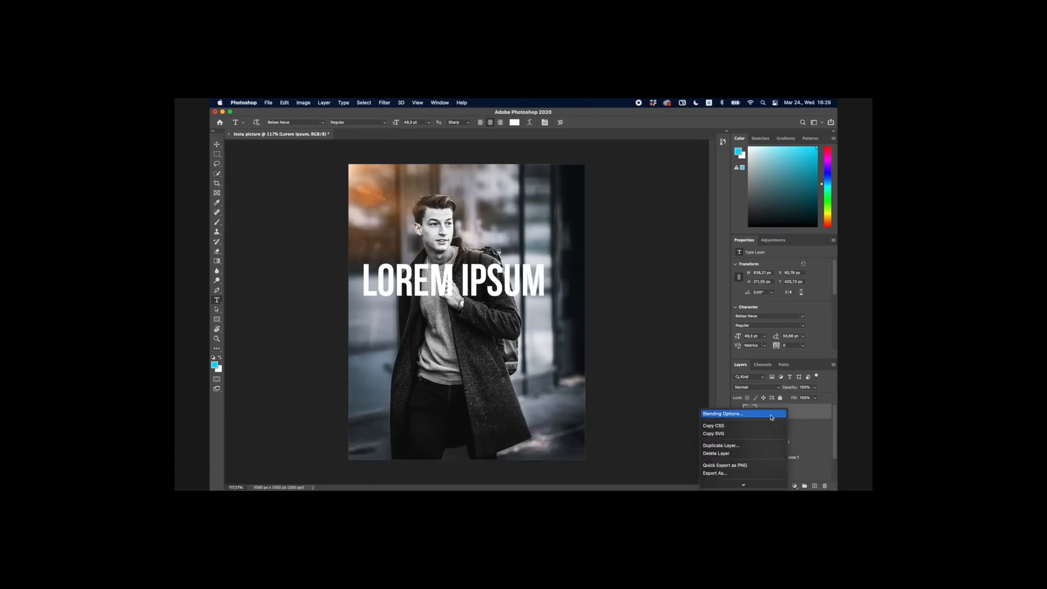
click(771, 416)
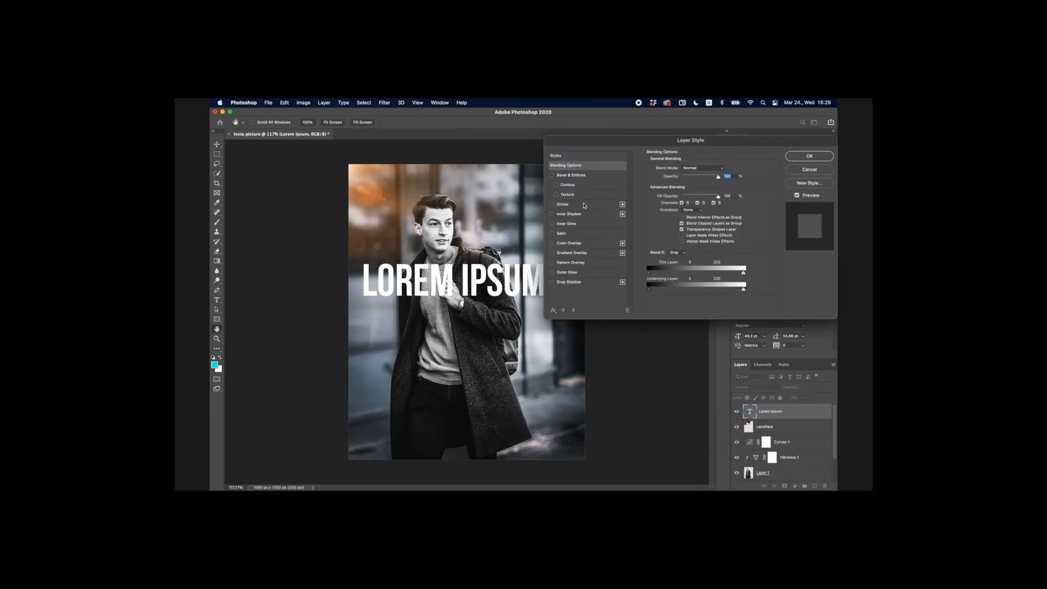
click(579, 205)
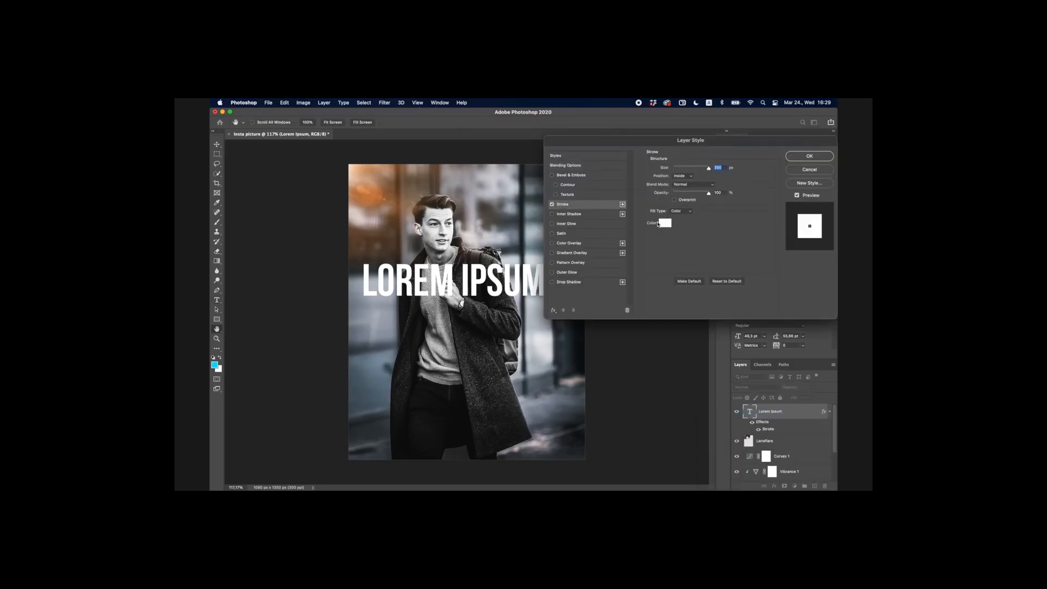
click(665, 223)
text(ff0000)
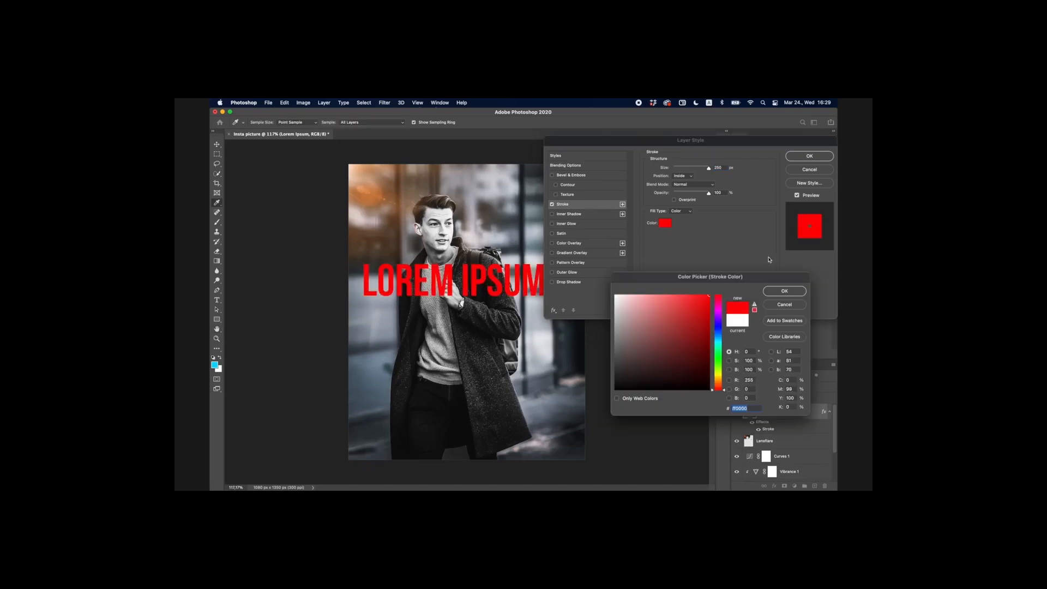
click(779, 291)
drag(708, 168, 675, 169)
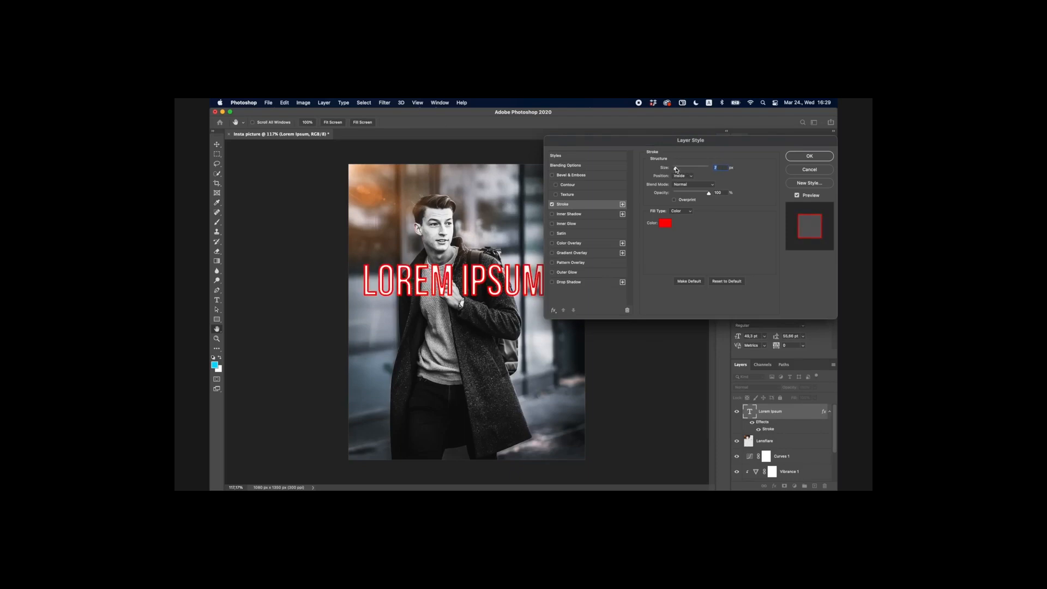
- Try Bevel & Emboss on the text without the stroke, and switch both effects off
click(569, 176)
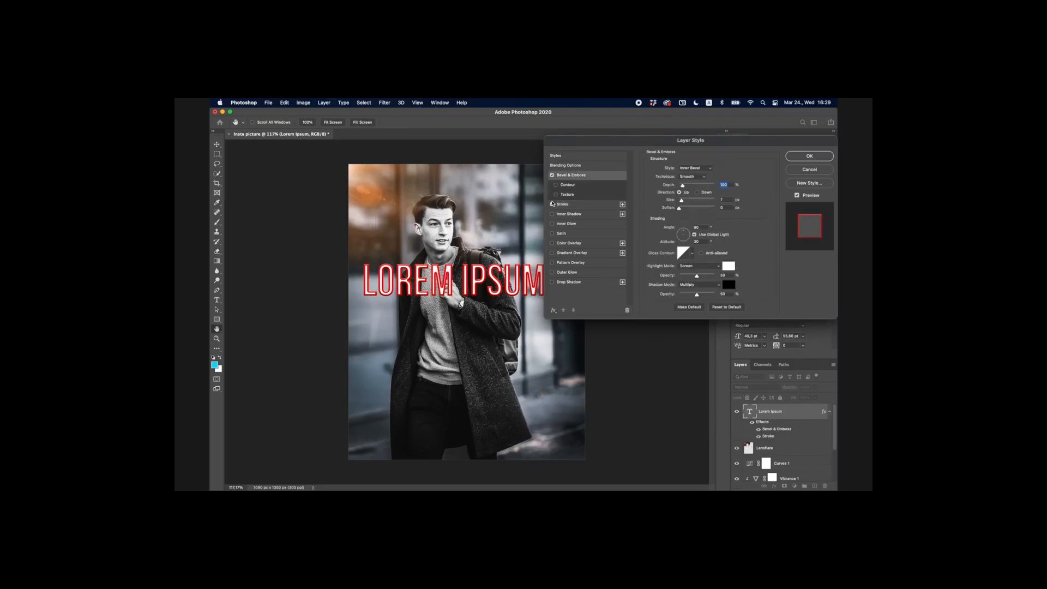
click(563, 204)
click(552, 203)
click(579, 174)
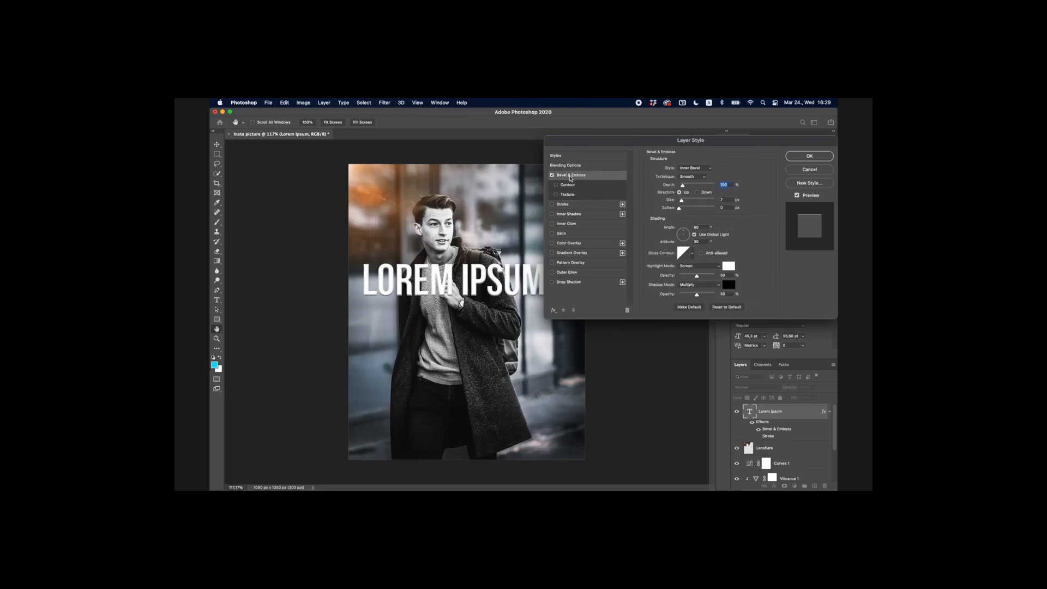
click(551, 174)
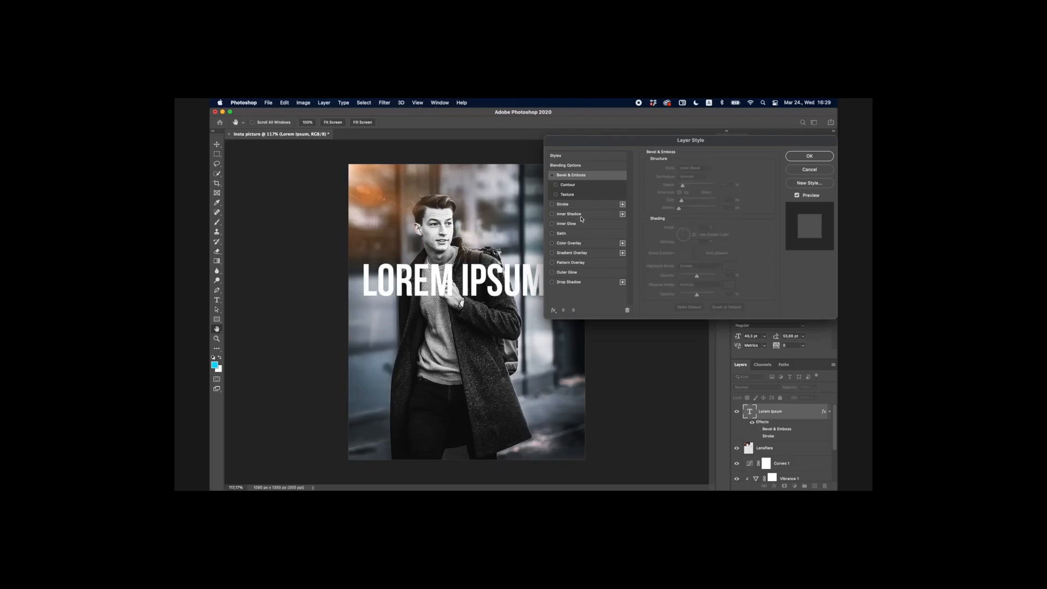
- Try a Gradient Overlay and a Pattern Overlay on the text, switching each off again
click(579, 255)
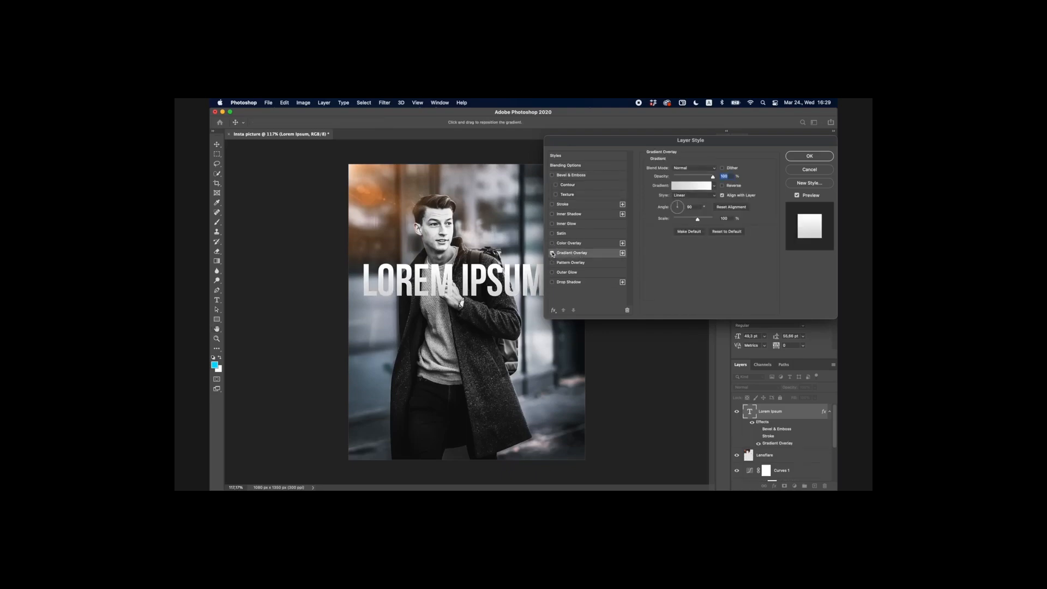
click(552, 253)
click(552, 262)
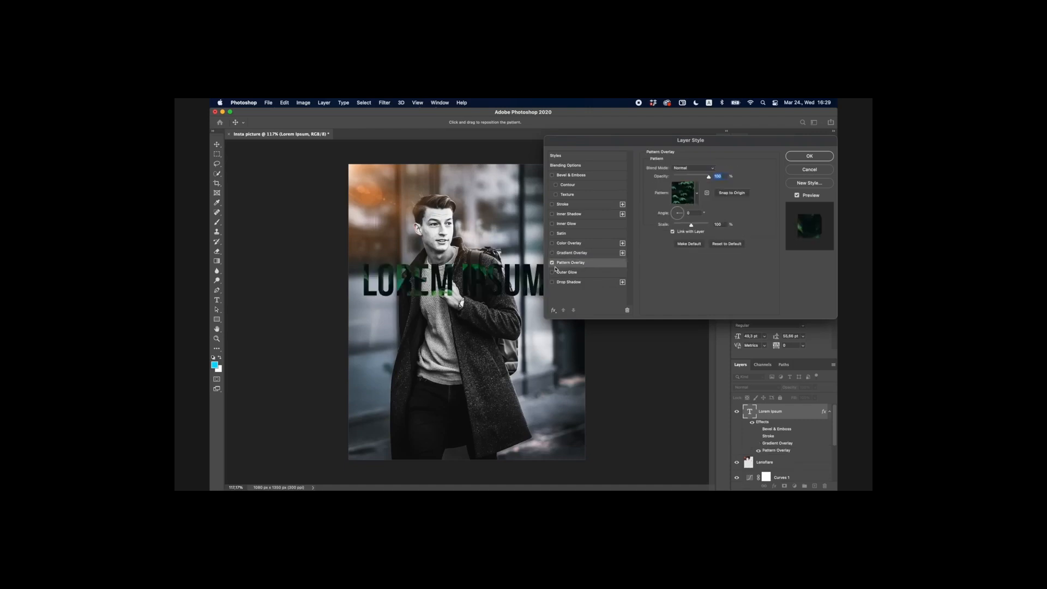
click(551, 263)
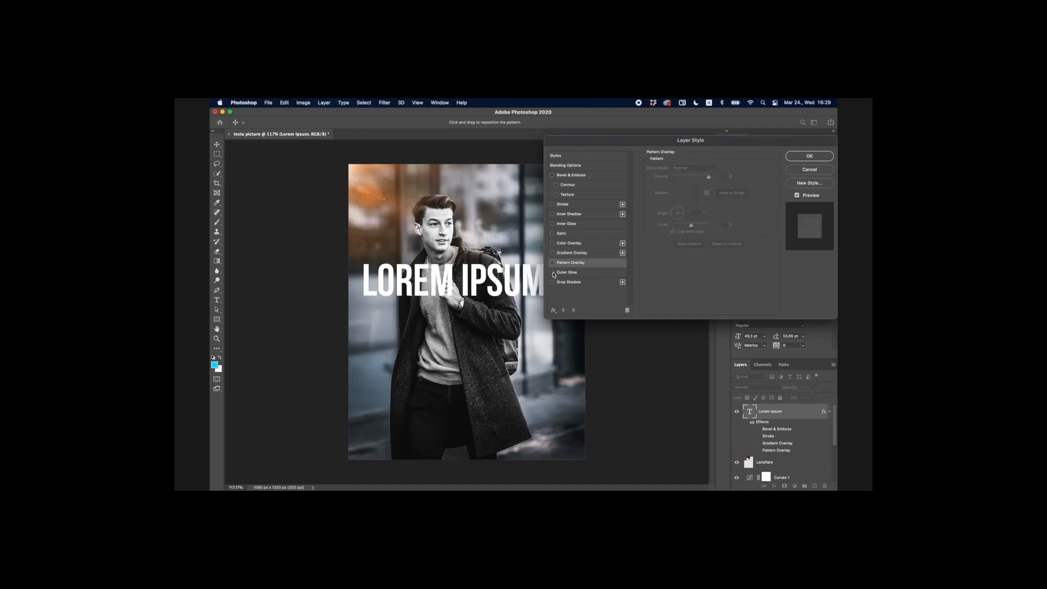
- Add a strong Drop Shadow to the Lorem Ipsum text, adjusting its angle and opacity, and apply the layer style
click(553, 283)
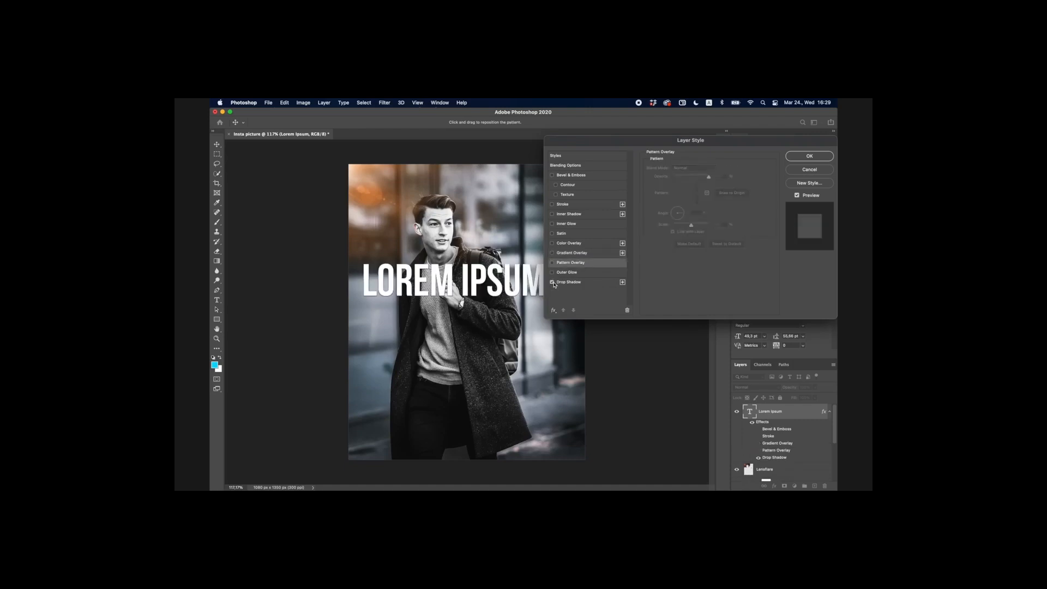
click(565, 282)
drag(700, 179, 675, 186)
drag(674, 203, 676, 219)
drag(690, 180, 723, 182)
click(809, 156)
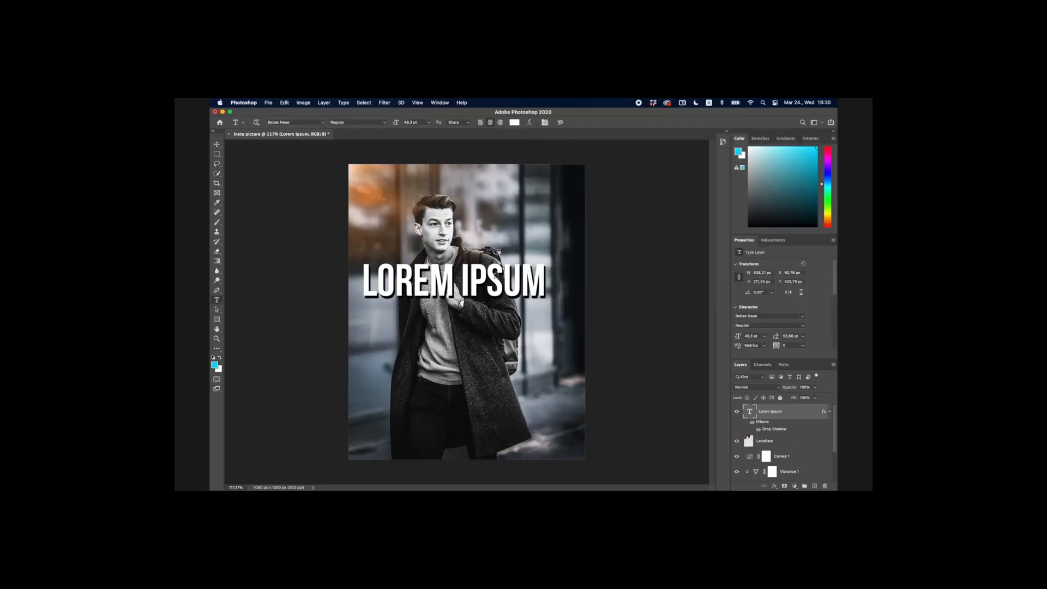
scroll(494, 276, up, 5)
scroll(494, 275, down, 4)
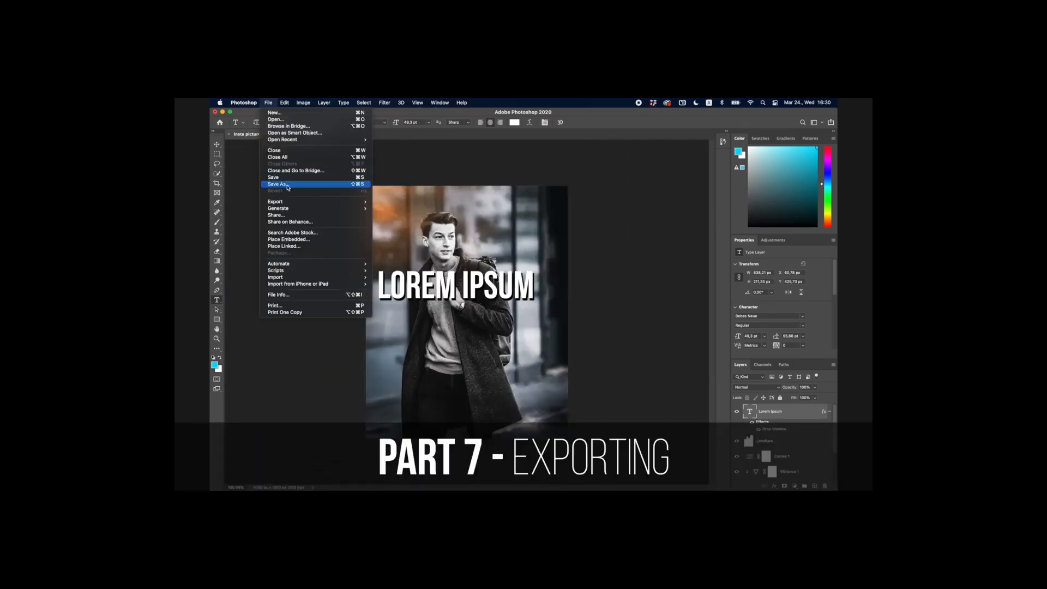
- Save a JPEG copy of Insta picture to the Desktop with the image quality lowered slightly in the JPEG options
click(290, 181)
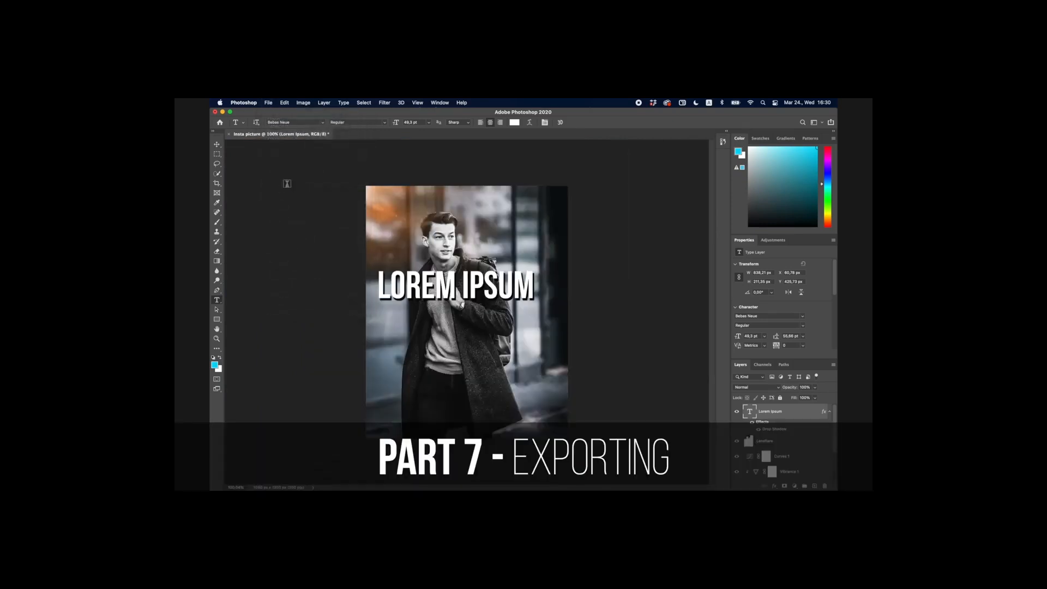
click(565, 372)
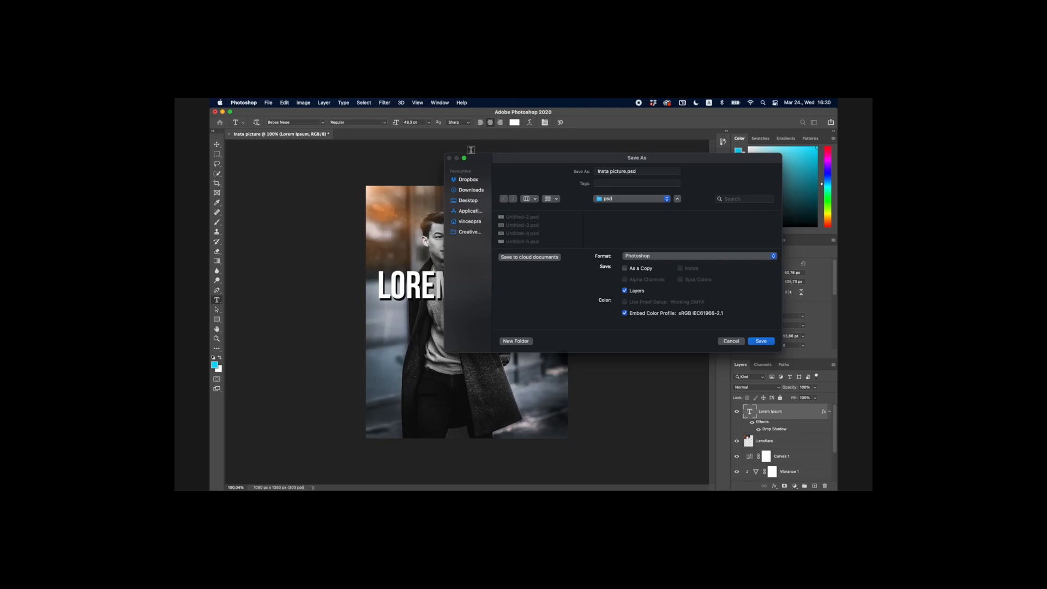
click(470, 201)
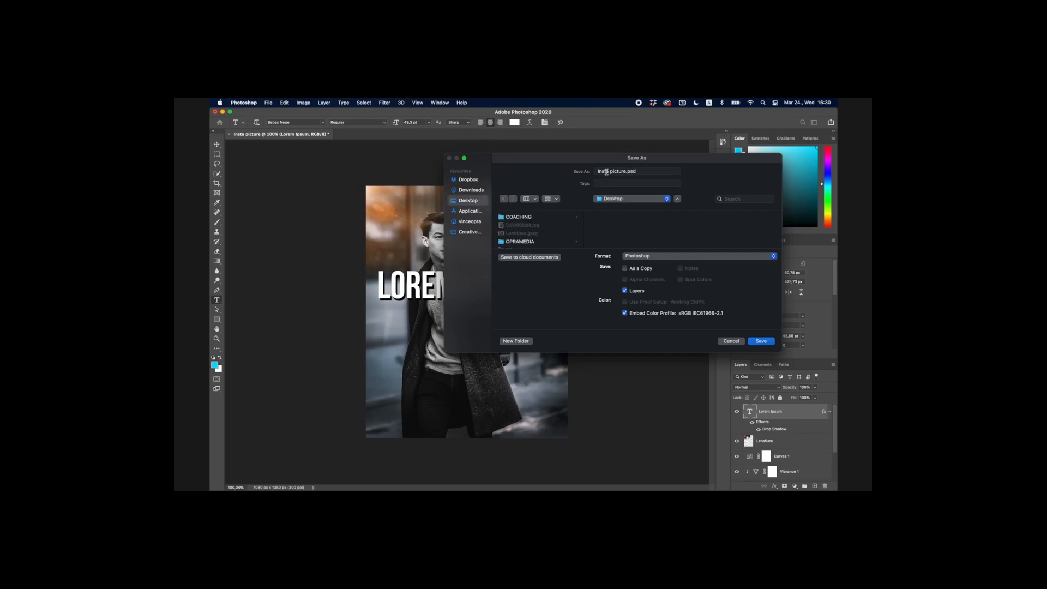
click(630, 256)
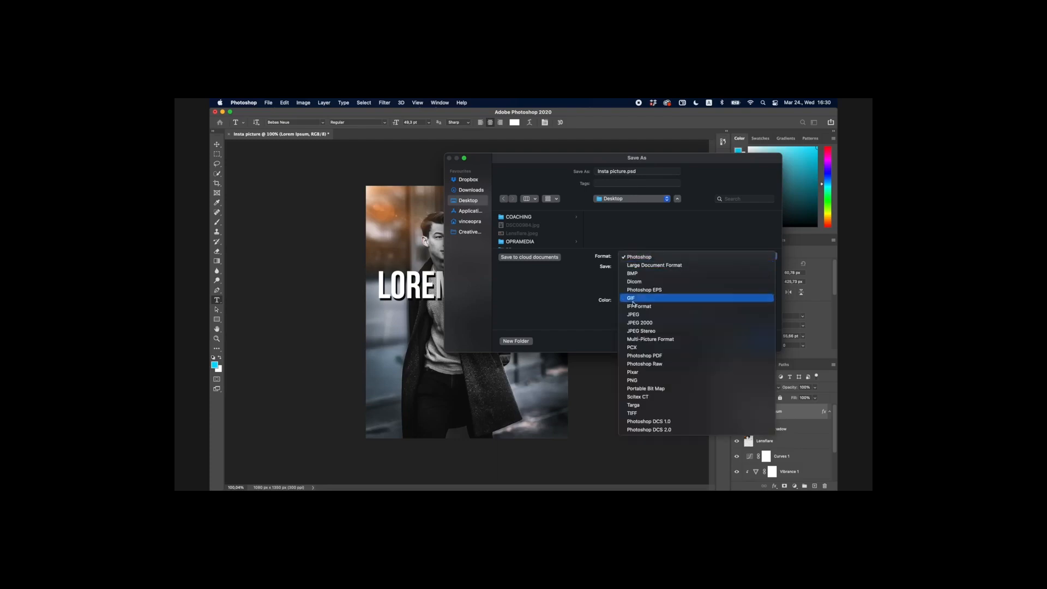
click(644, 316)
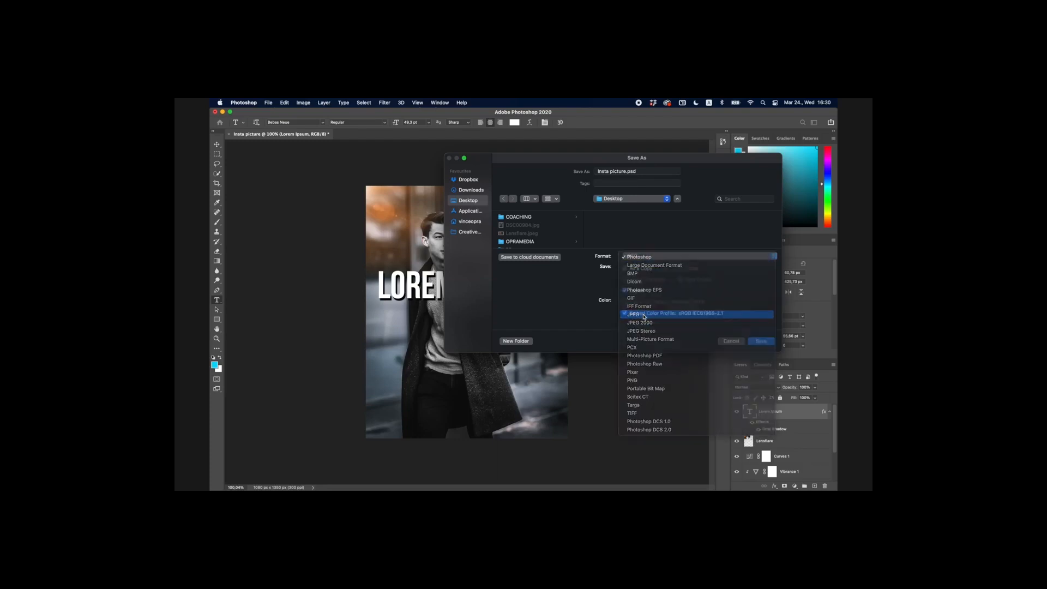
click(762, 342)
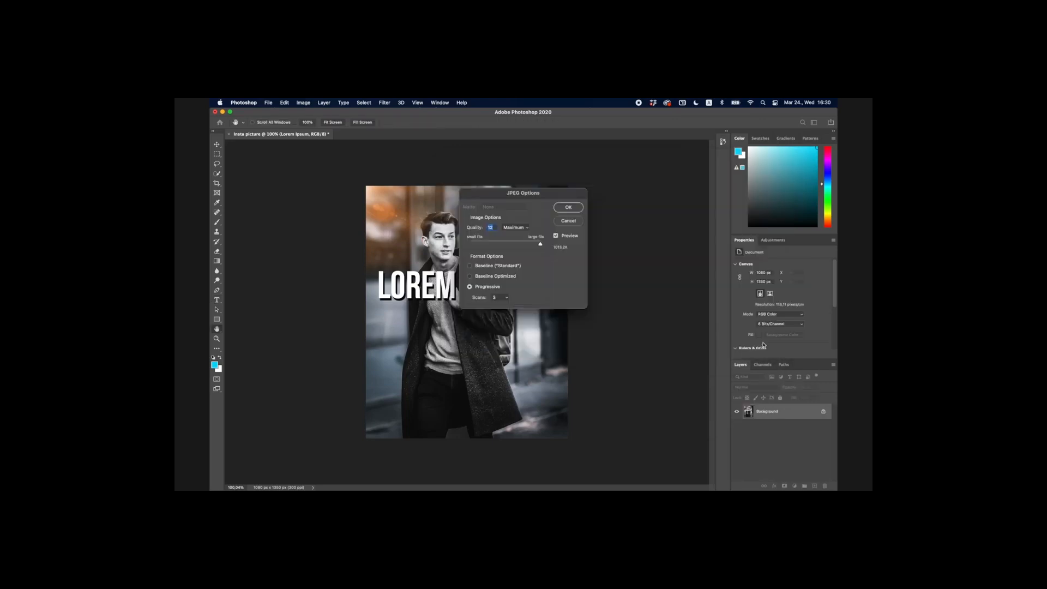
drag(539, 244, 527, 245)
click(565, 208)
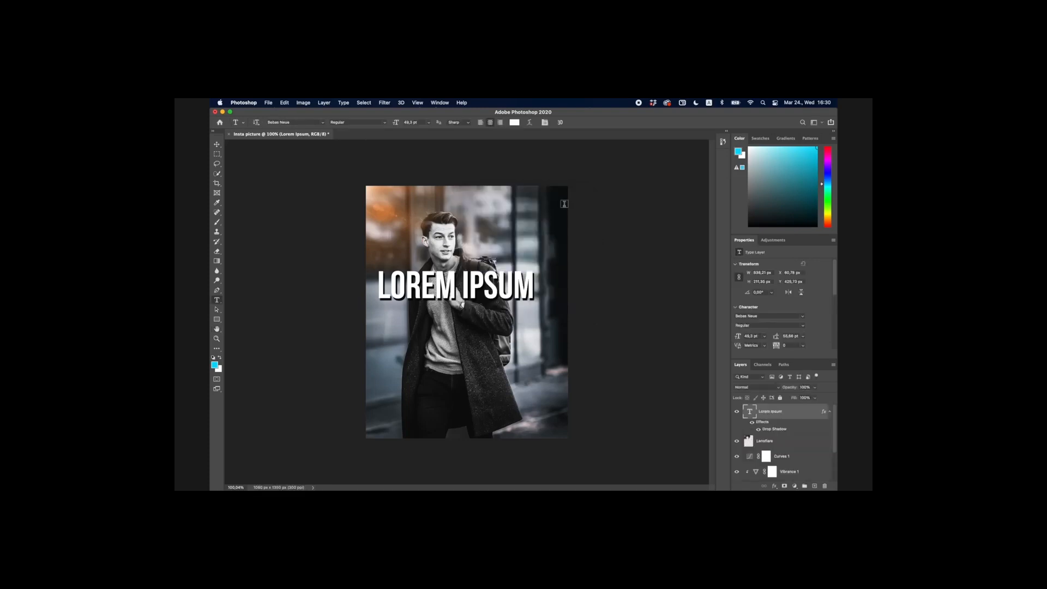
- Switch to the desktop and move the exported Insta picture.jpg below Lensflare.jpeg
key(F11)
click(712, 303)
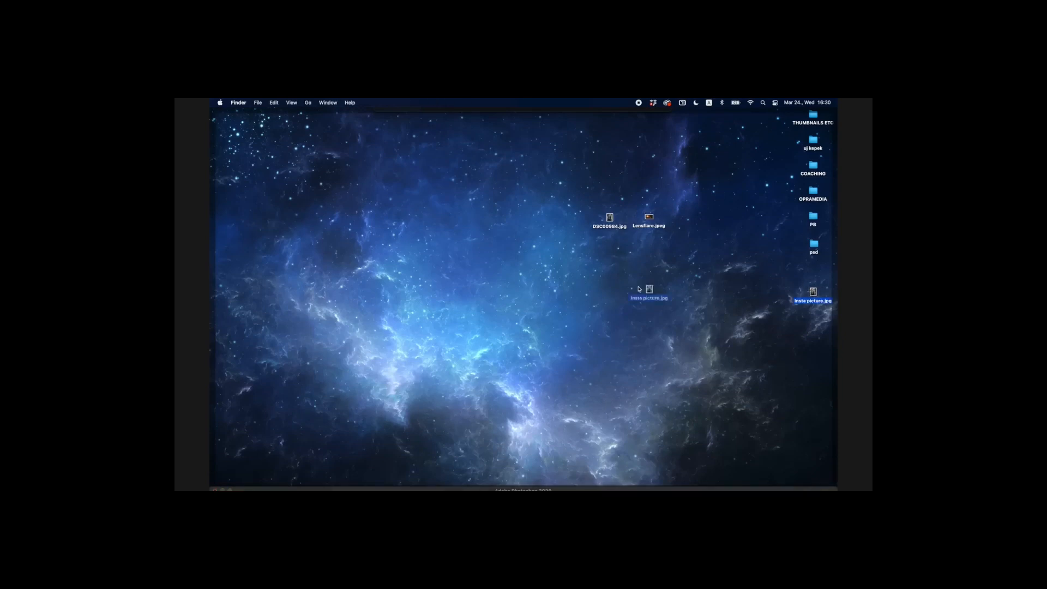